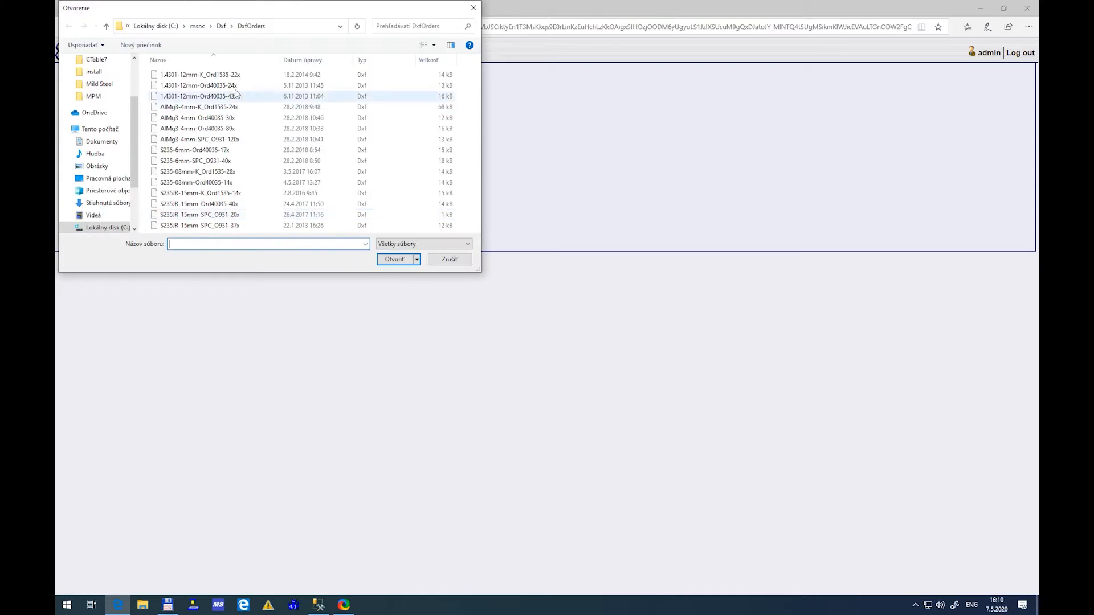
# Add all 15 DXF files from the DxfOrders folder to the pending files and upload them
pyautogui.keyDown('shift'); pyautogui.click(256, 226); pyautogui.keyUp('shift')
pyautogui.click(386, 261)
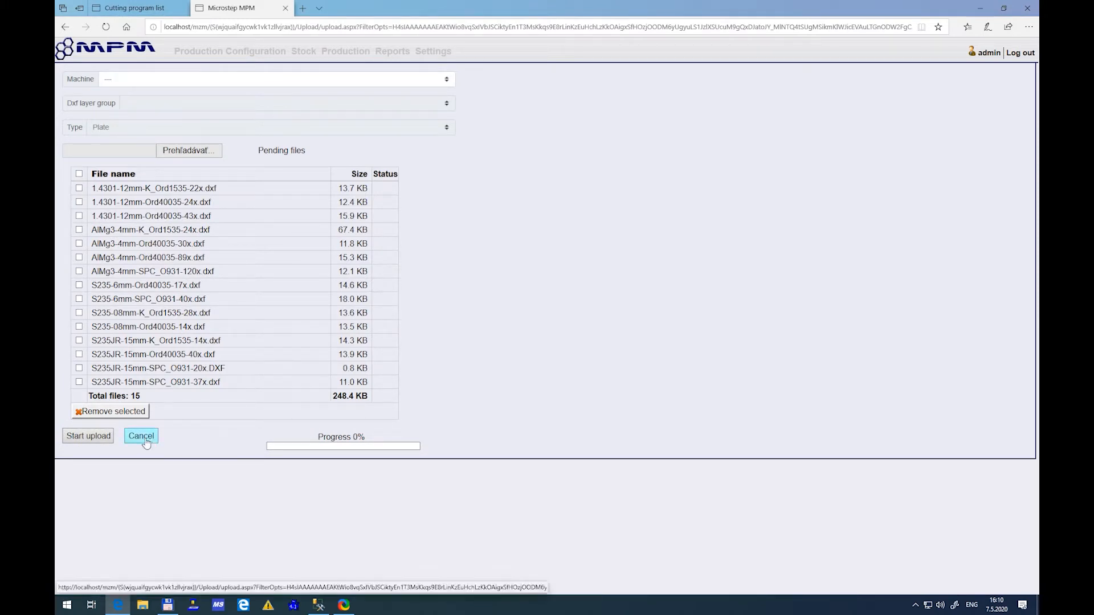
pyautogui.click(101, 439)
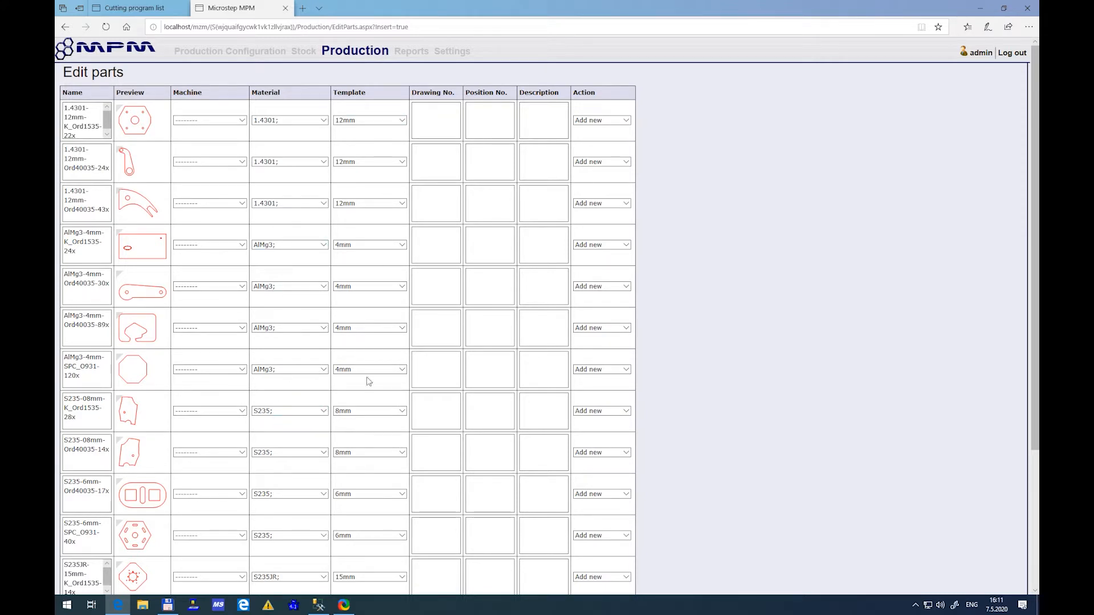
# Create multiple orders automatically from the uploaded parts and review the details of the second order in the list
pyautogui.scroll(-3, 786, 342)
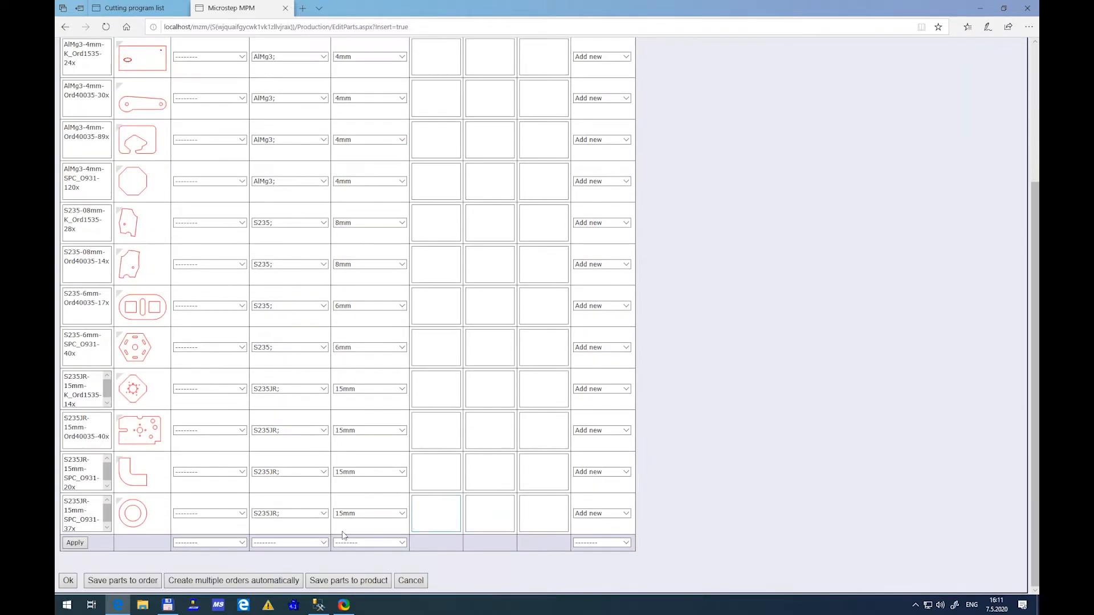
pyautogui.click(68, 581)
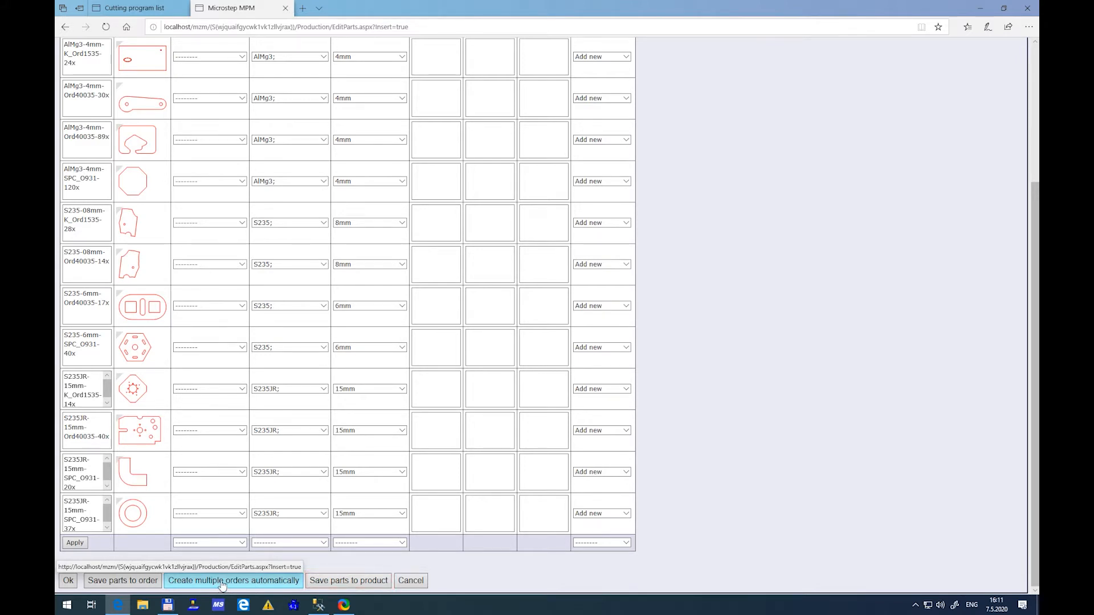
pyautogui.click(222, 581)
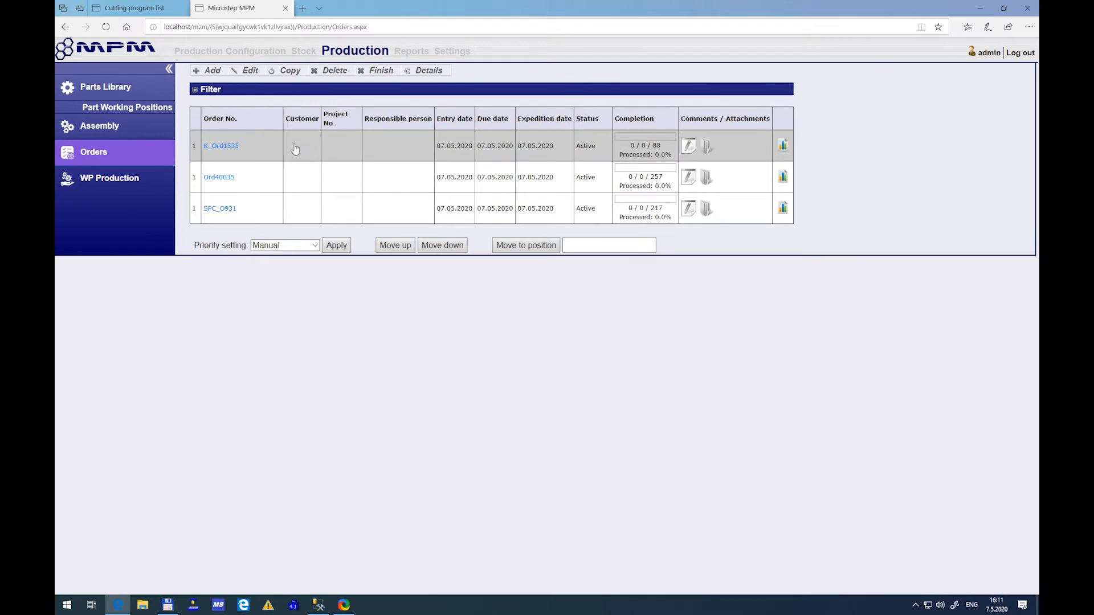
pyautogui.click(219, 177)
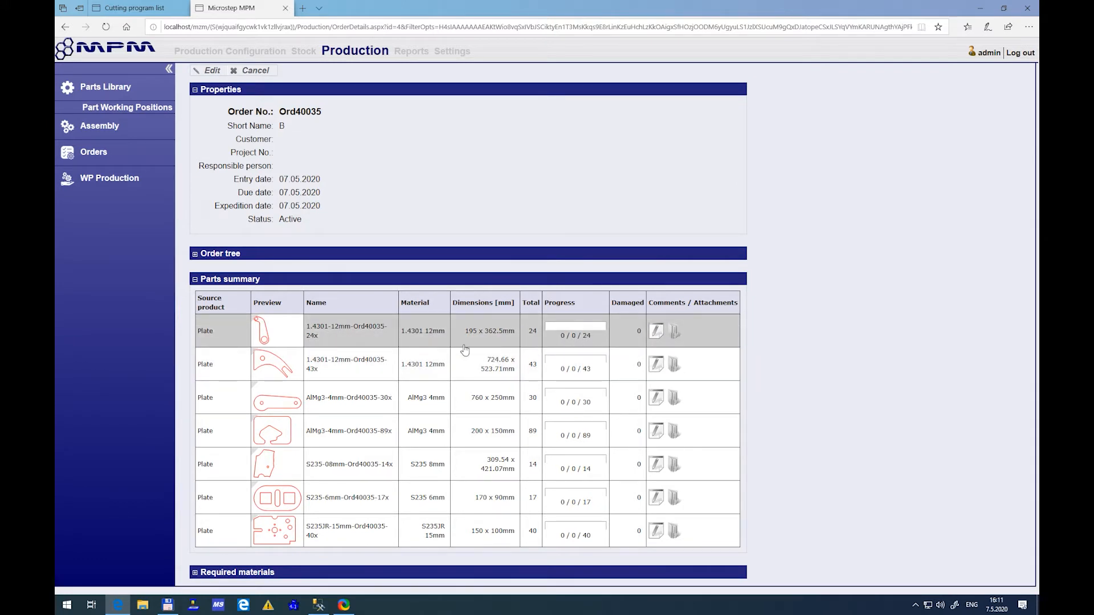
pyautogui.click(257, 71)
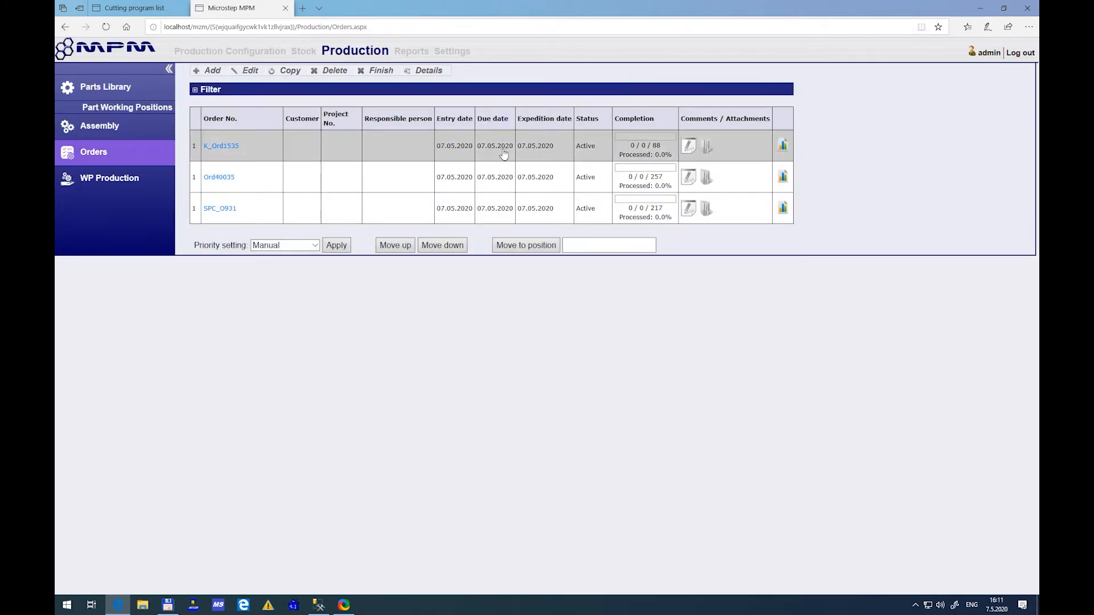
# Edit the second order, setting its due date to 11.05.2020 and its expedition date to 12.05.2020, and save it
pyautogui.click(368, 176)
pyautogui.click(246, 70)
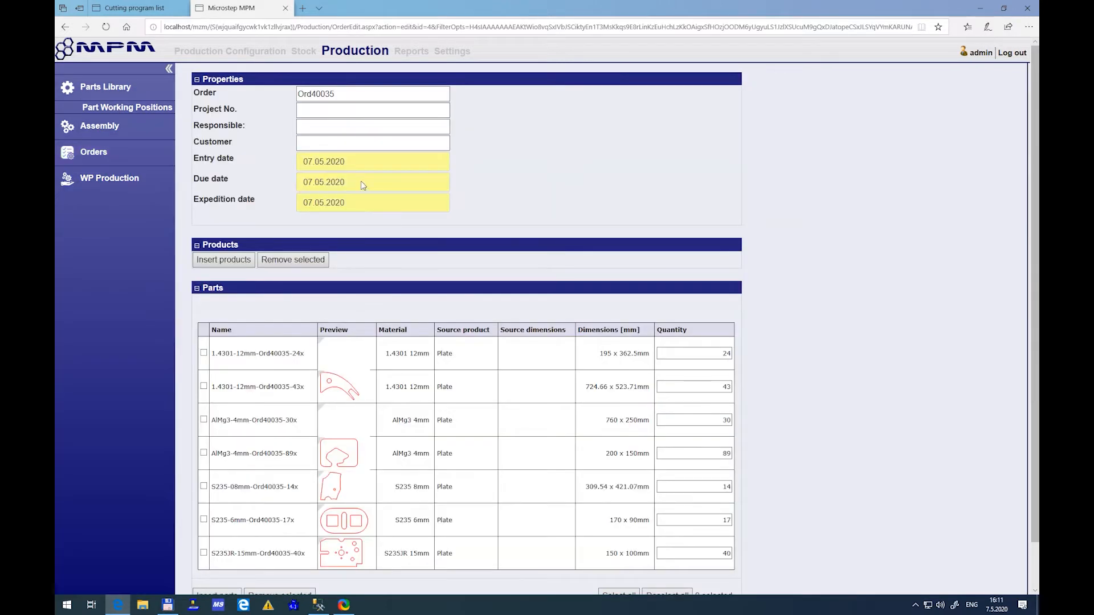
pyautogui.click(362, 183)
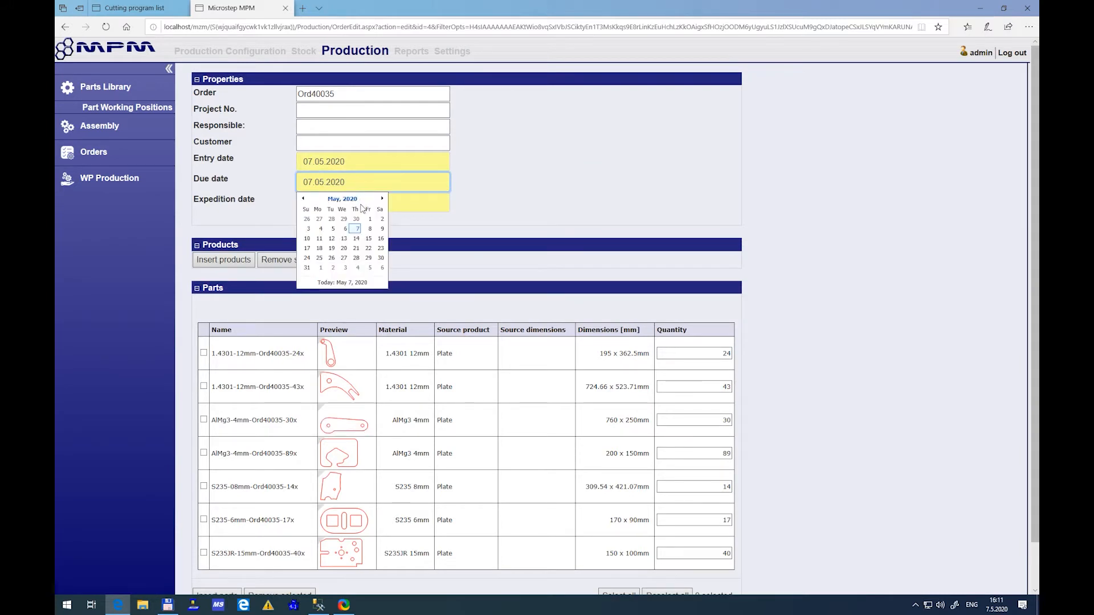
pyautogui.click(321, 240)
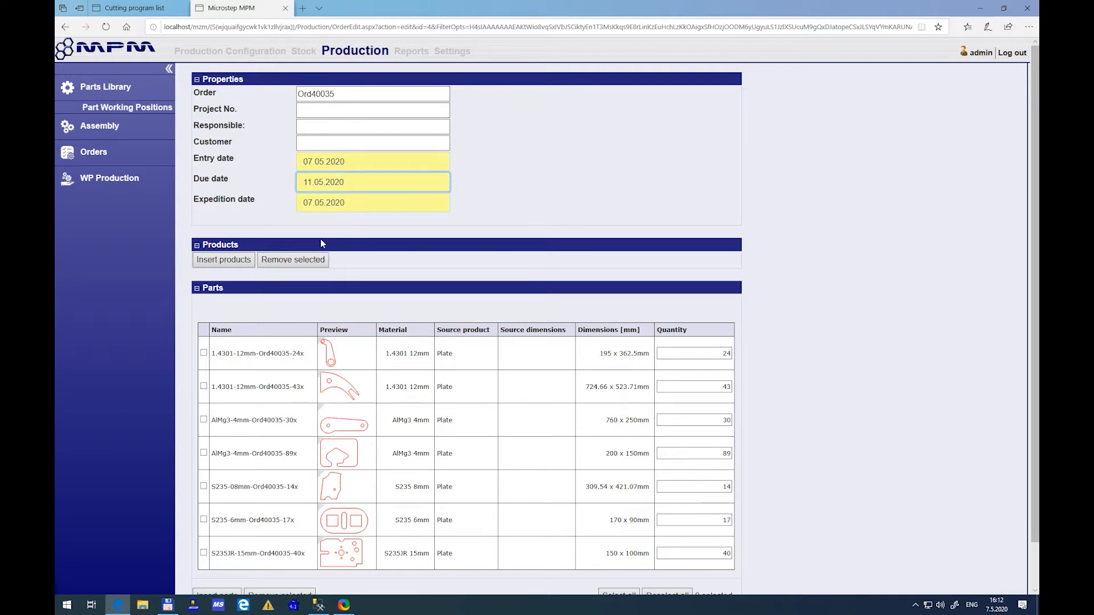
pyautogui.click(330, 204)
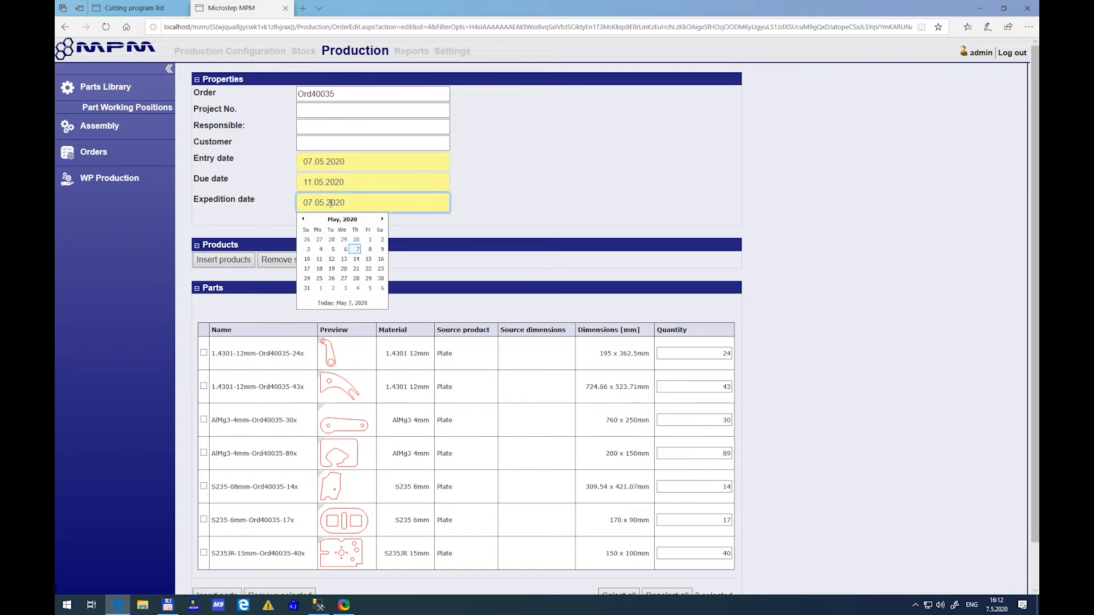
pyautogui.click(332, 260)
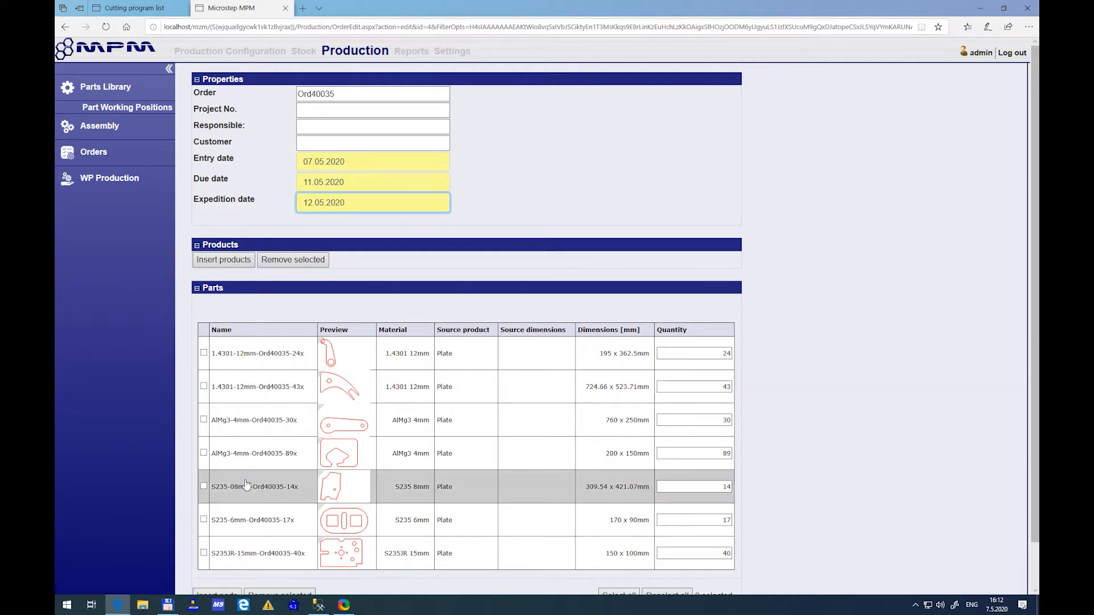
pyautogui.scroll(-2, 245, 484)
pyautogui.click(201, 570)
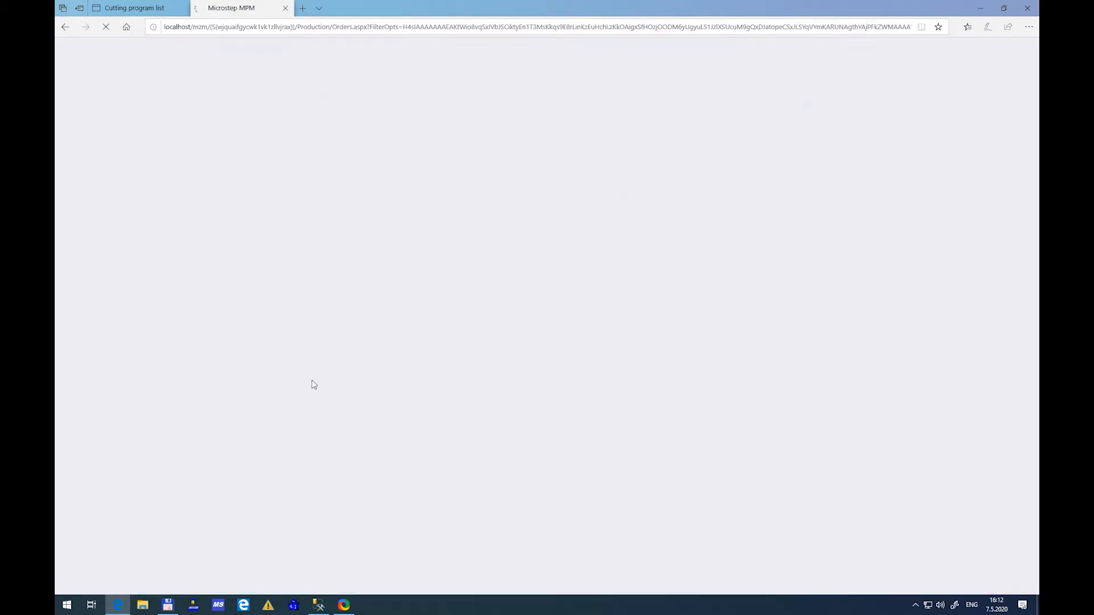
# Edit the third order, setting both its due date and expedition date to 17.05.2020, and save it
pyautogui.click(383, 222)
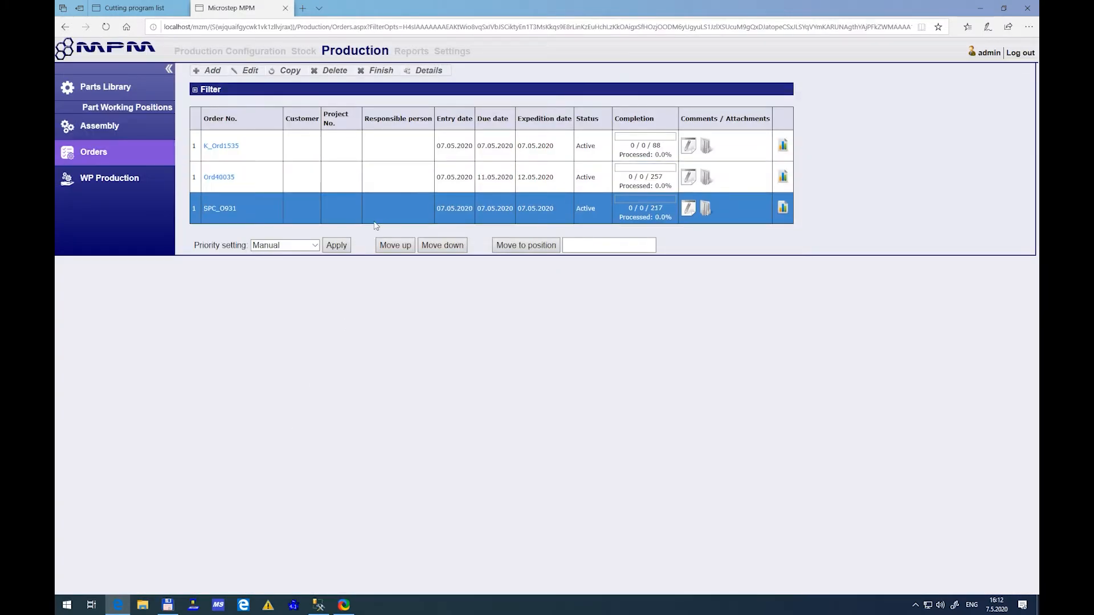
pyautogui.click(246, 70)
pyautogui.click(359, 182)
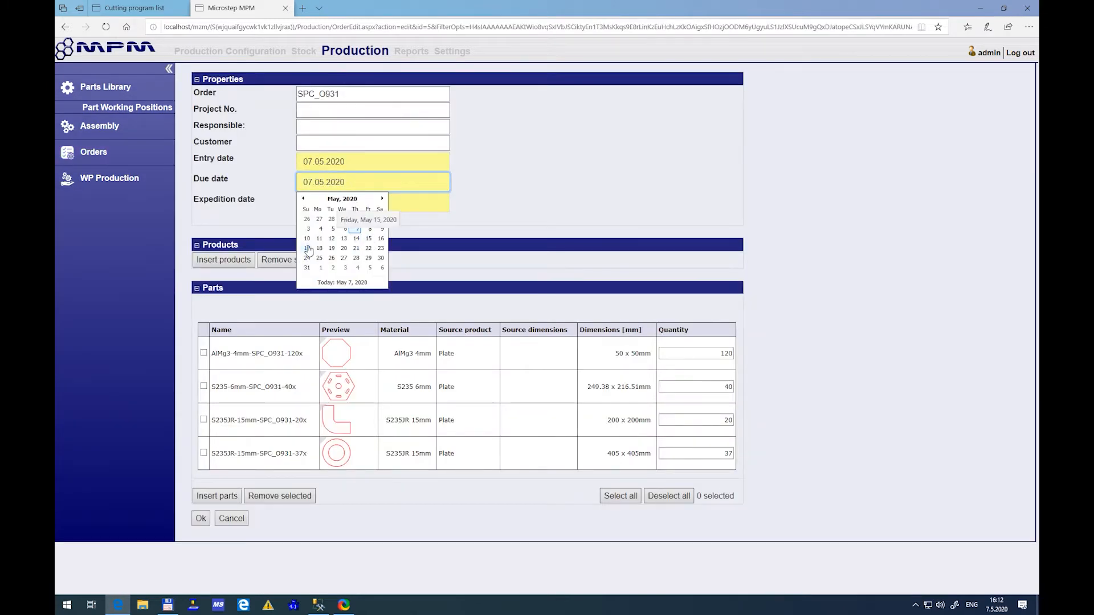
pyautogui.click(307, 249)
pyautogui.click(307, 268)
pyautogui.click(201, 518)
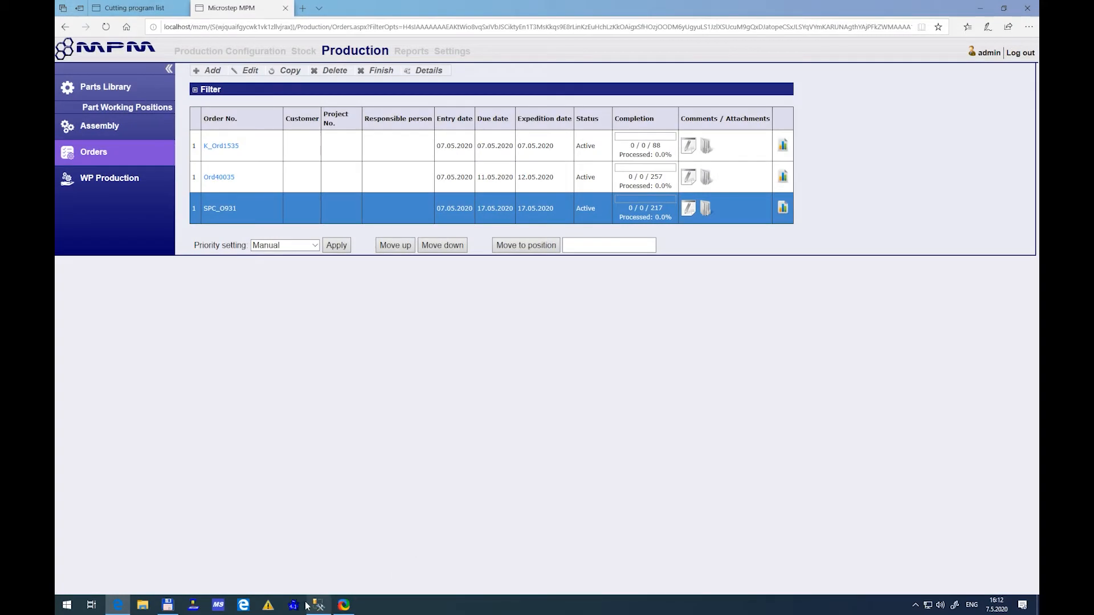
pyautogui.click(294, 605)
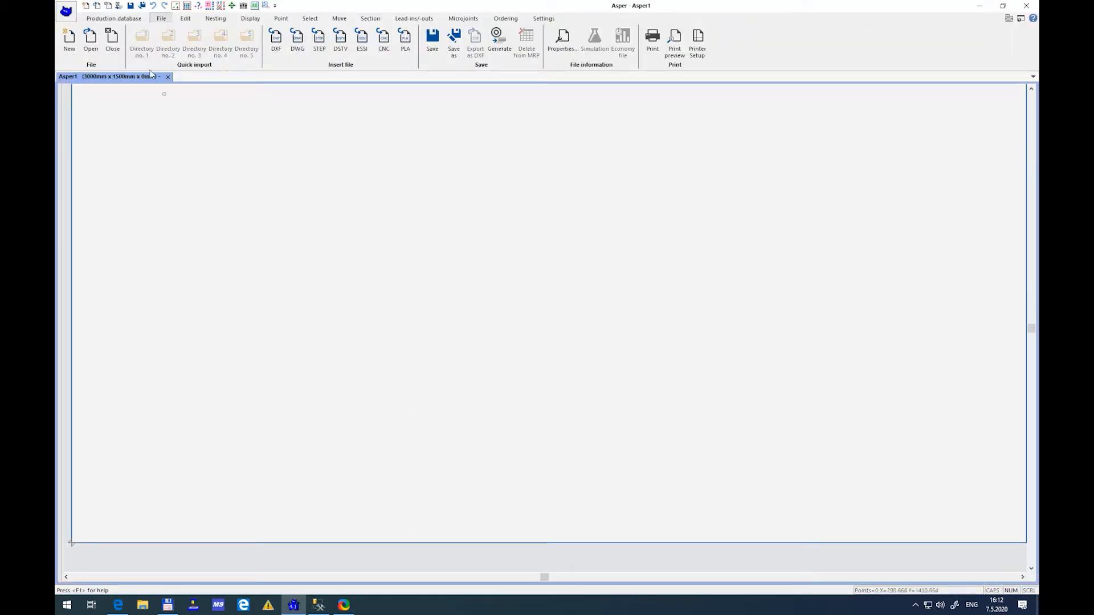
pyautogui.click(129, 19)
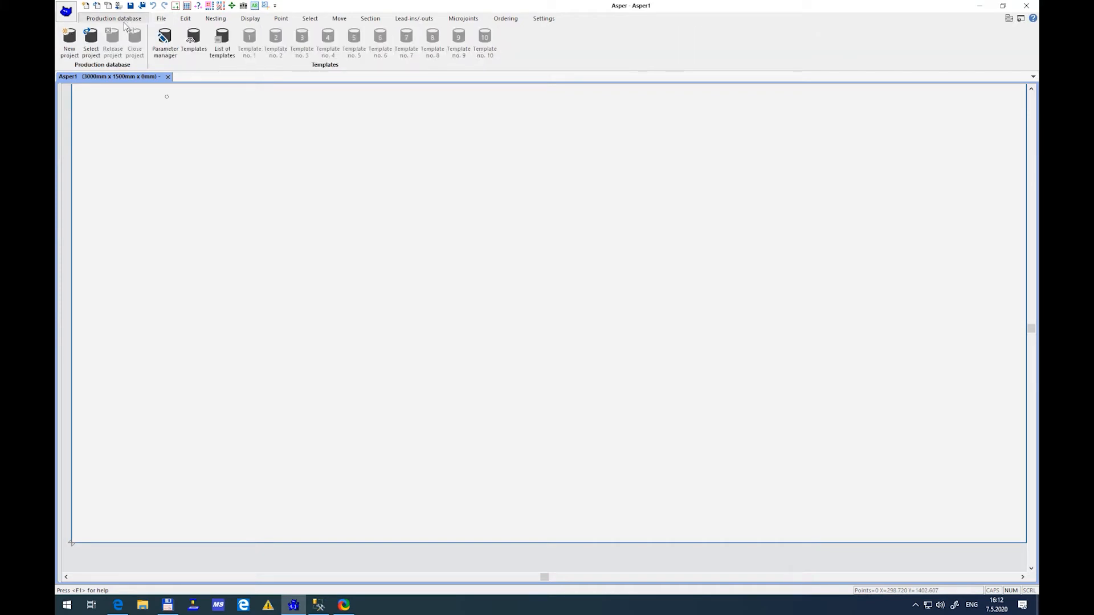
pyautogui.click(71, 46)
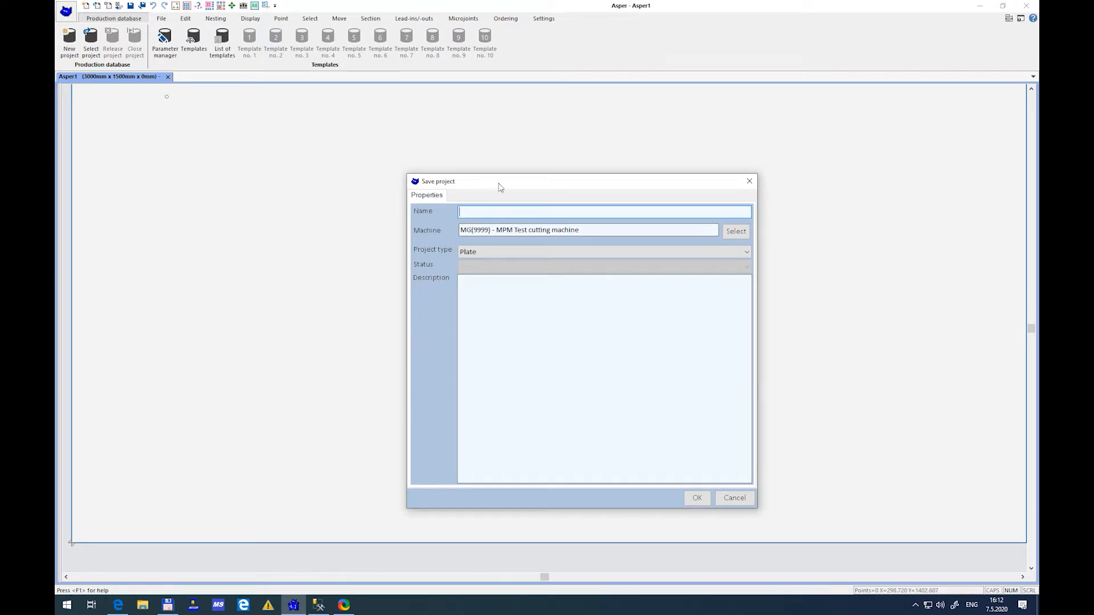
pyautogui.write('CP20200507-001')
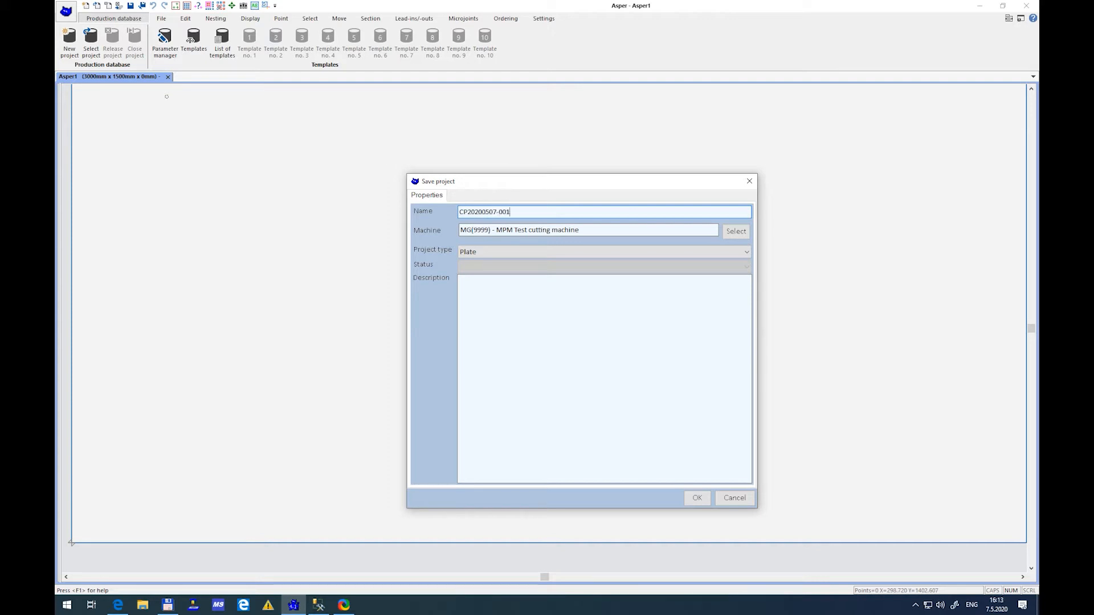
pyautogui.click(694, 499)
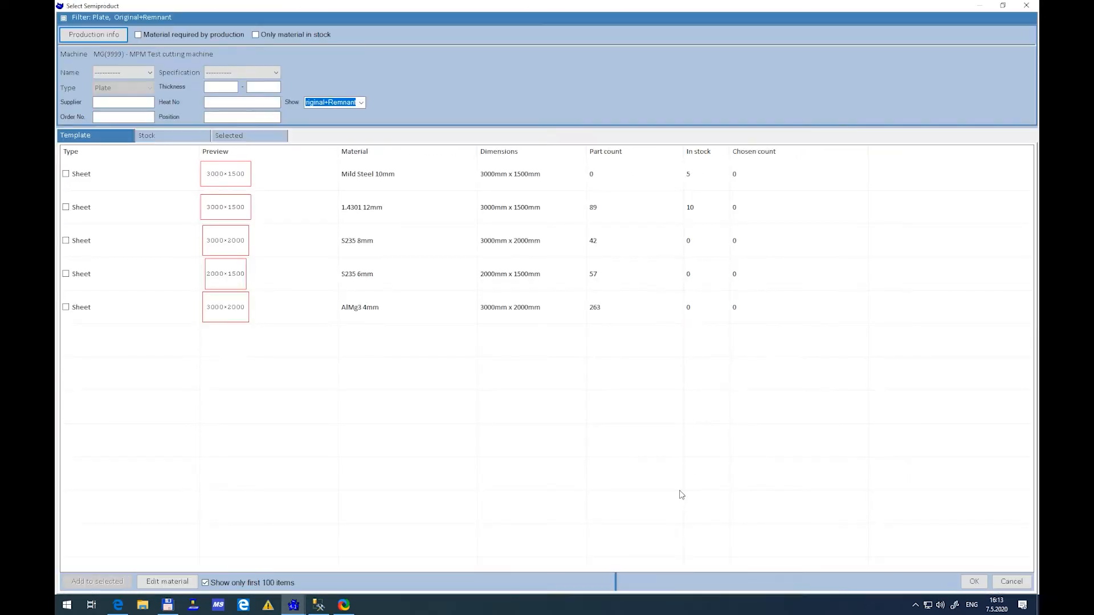
# Add the 3000 x 2000 mm AlMg3 4mm sheet template to the project
pyautogui.moveTo(258, 193)
pyautogui.click(66, 308)
pyautogui.click(972, 582)
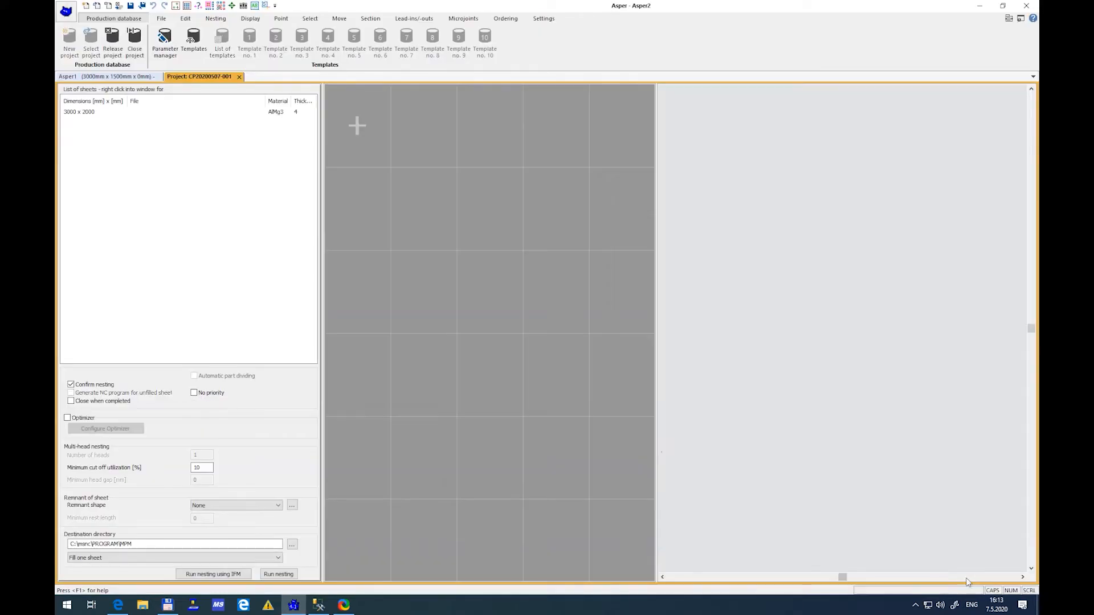
# Open the production part selection for the AlMg3 4mm sheet, sort orders by due date, and extend the due date limit to 4 days
pyautogui.click(360, 126)
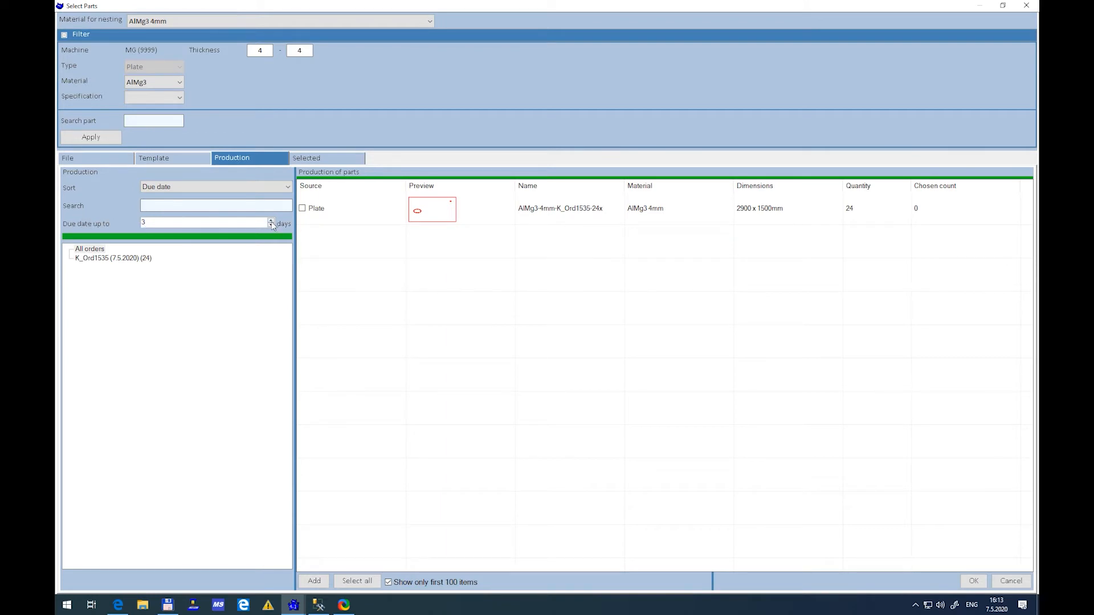
pyautogui.click(260, 184)
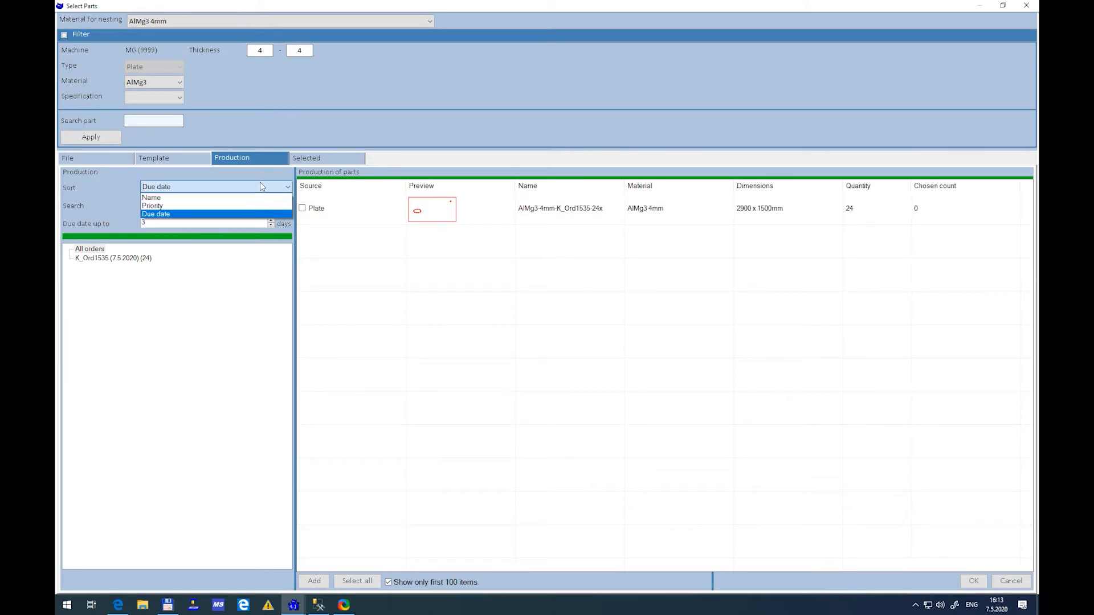
pyautogui.click(249, 215)
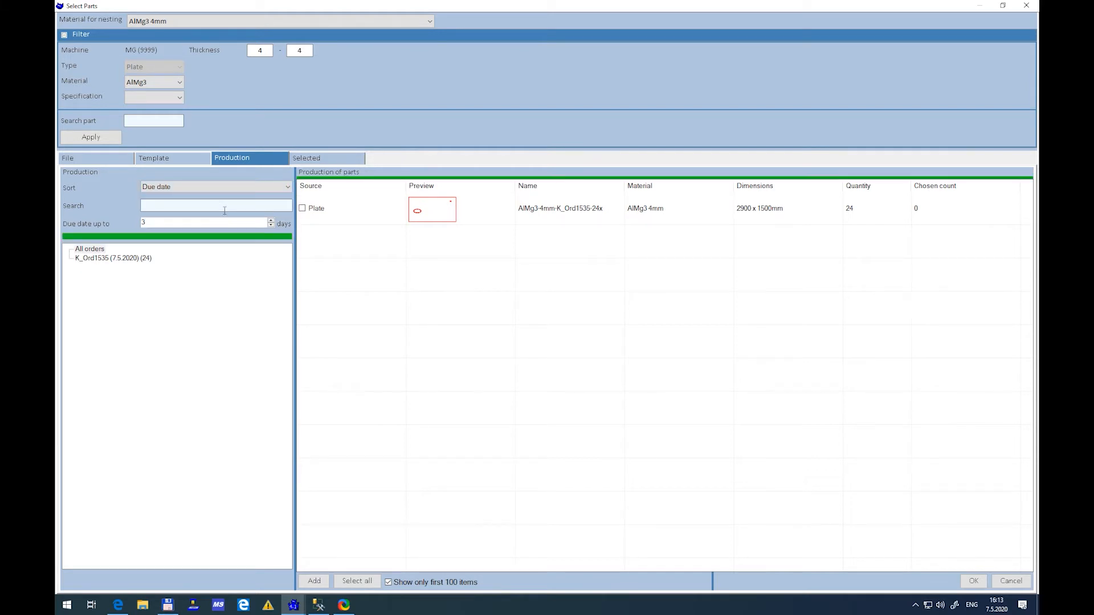
pyautogui.click(272, 220)
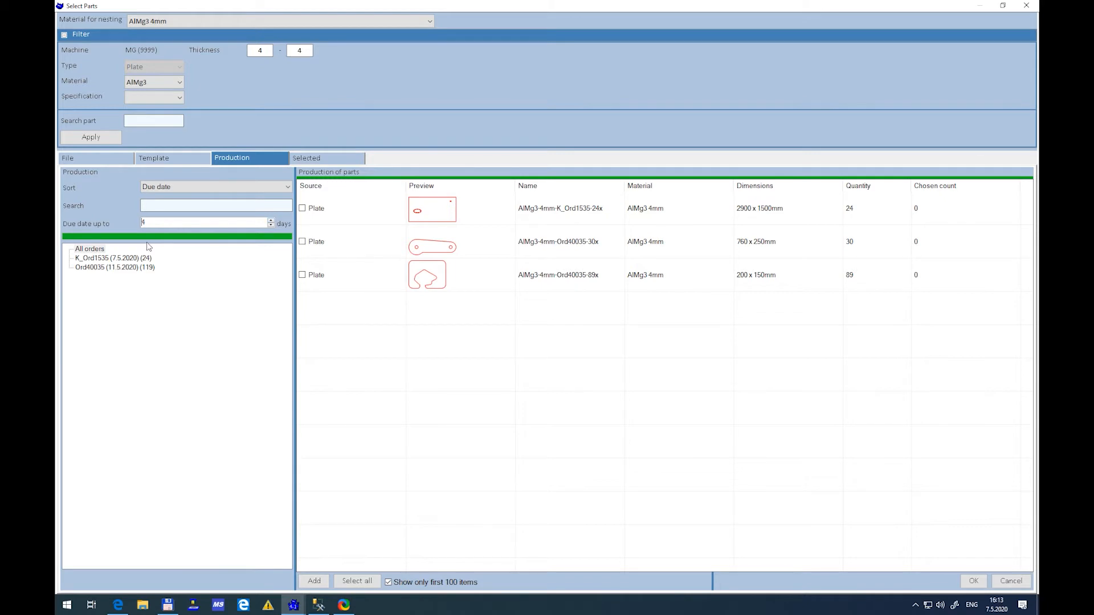
# Check the order due dates in the MPM browser page, return to Asper, and set the due date limit to 7 days
pyautogui.click(270, 220)
pyautogui.click(270, 221)
pyautogui.click(270, 221)
pyautogui.click(270, 221)
pyautogui.click(270, 221)
pyautogui.click(119, 605)
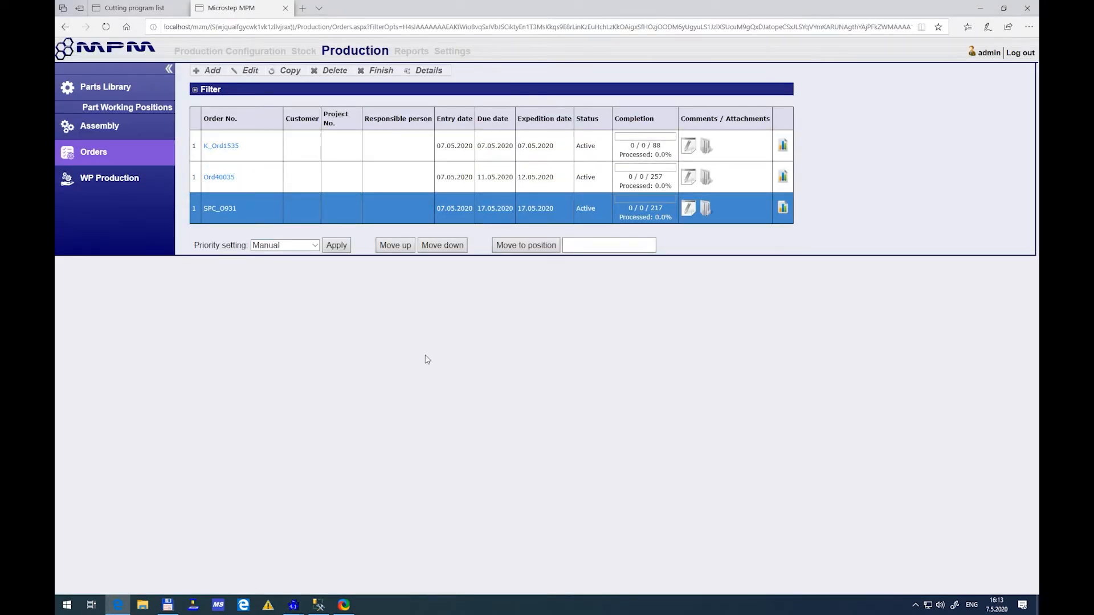
pyautogui.moveTo(293, 605)
pyautogui.click(335, 524)
pyautogui.click(271, 225)
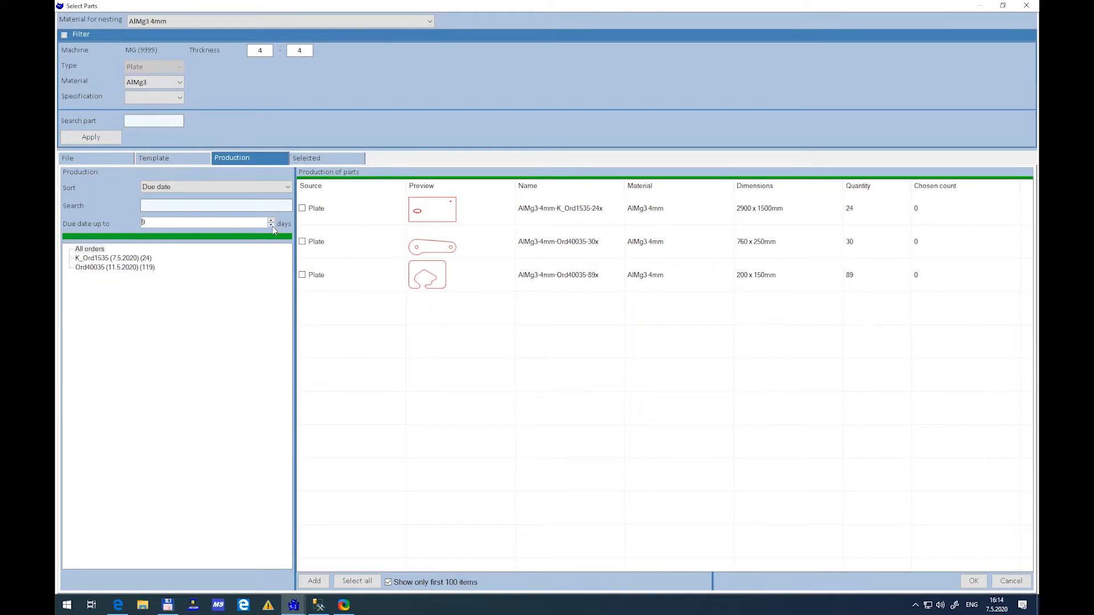
pyautogui.click(271, 225)
pyautogui.click(271, 226)
# Add the three listed AlMg3 4mm plate parts to the project
pyautogui.click(303, 208)
pyautogui.click(303, 241)
pyautogui.click(303, 275)
pyautogui.click(971, 580)
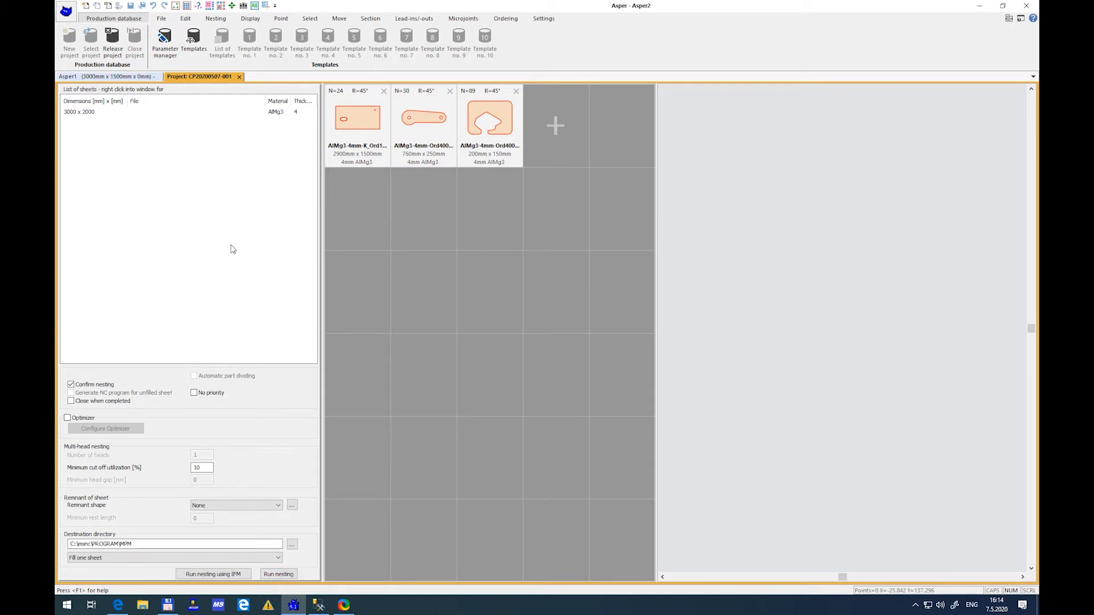
# Add a 3000 x 2000 mm S235 8mm sheet template to the project's list of sheets
pyautogui.rightClick(151, 125)
pyautogui.click(165, 132)
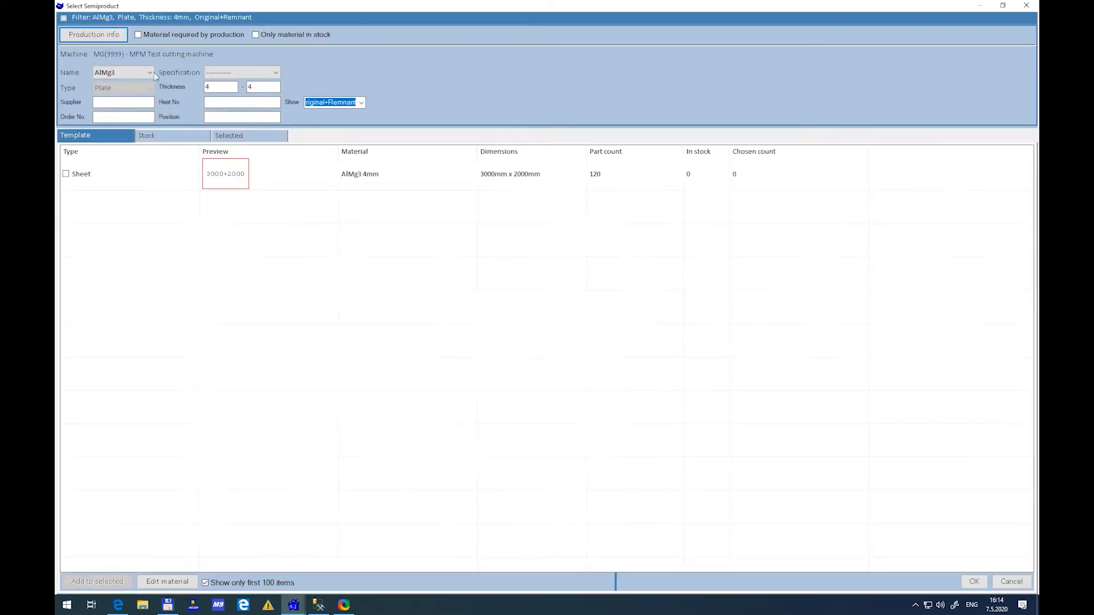
pyautogui.click(66, 240)
pyautogui.press('Return')
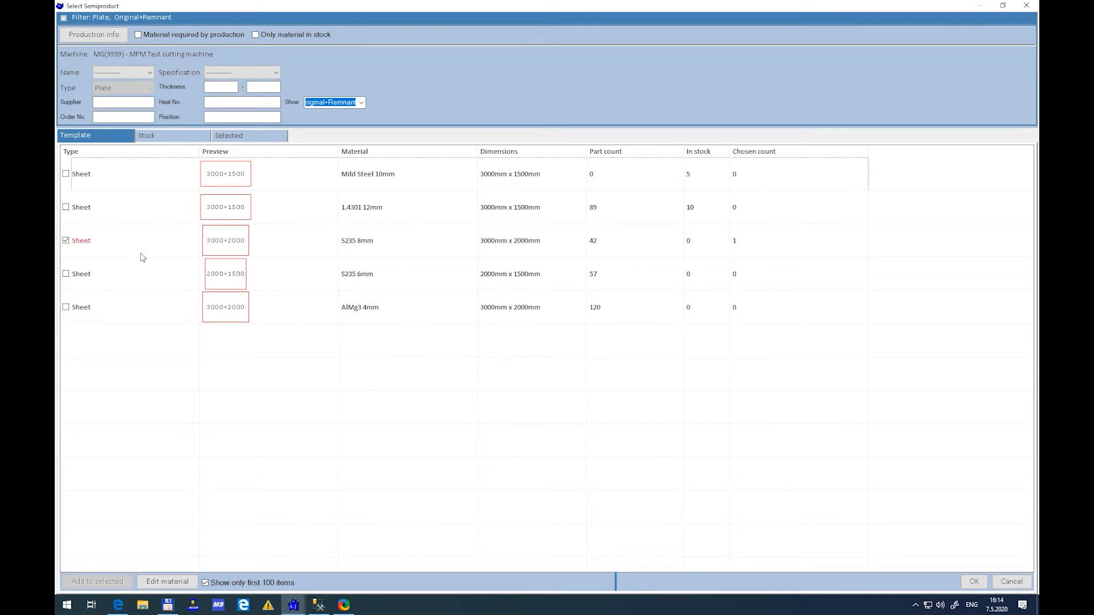
pyautogui.click(973, 581)
# Add both listed S235 8mm production parts to the project for the new sheet
pyautogui.click(270, 120)
pyautogui.click(546, 126)
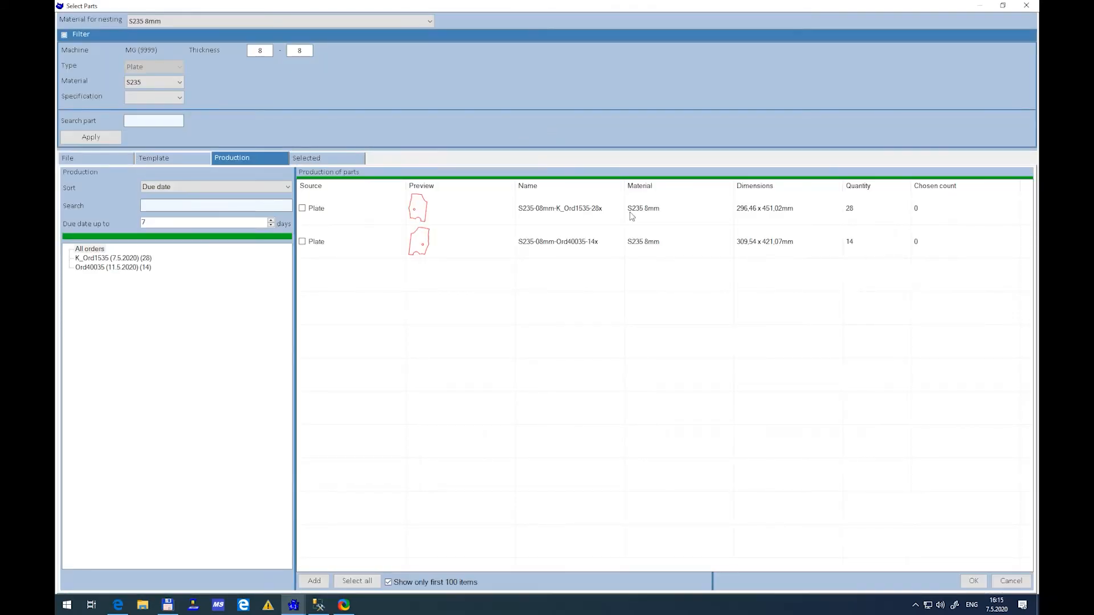
pyautogui.click(302, 242)
pyautogui.click(973, 581)
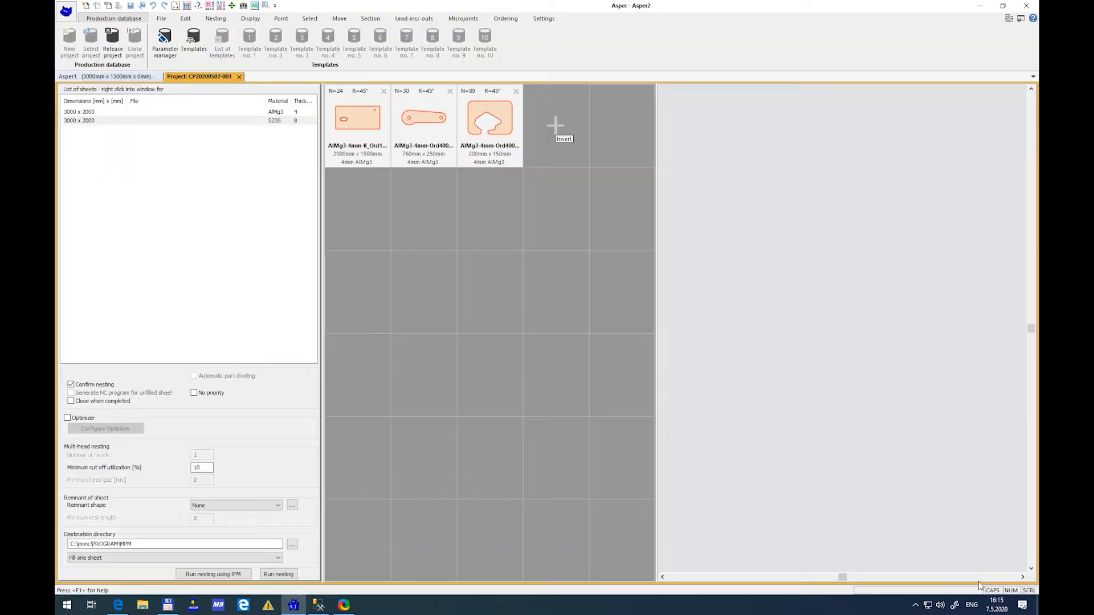
# Run the nesting for the project and accept the proposed layouts for the AlMg3 4mm and S235 8mm sheets
pyautogui.click(278, 574)
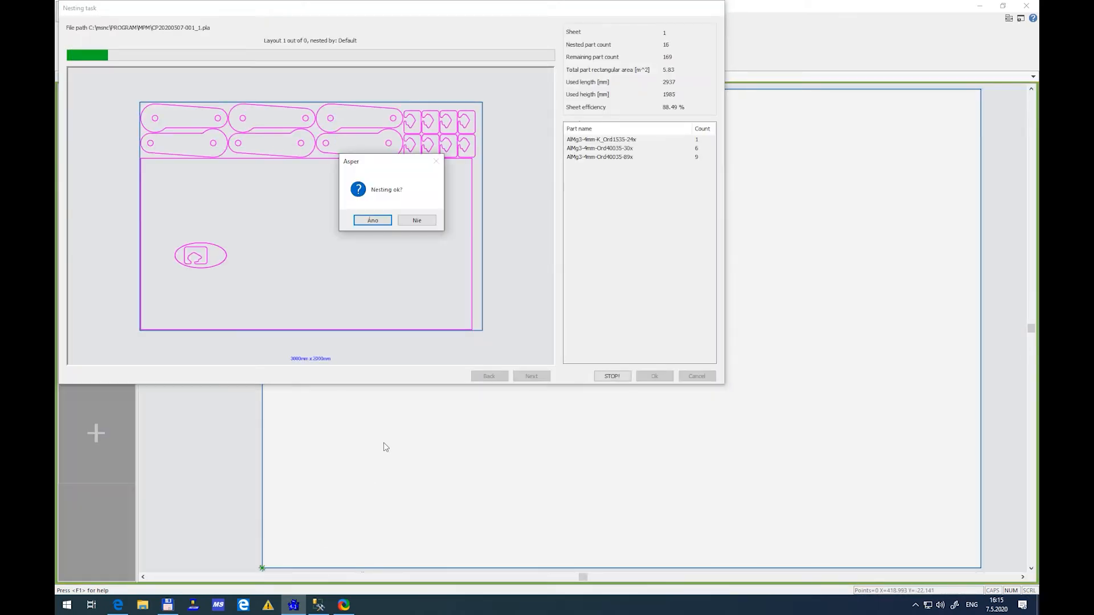
pyautogui.click(376, 221)
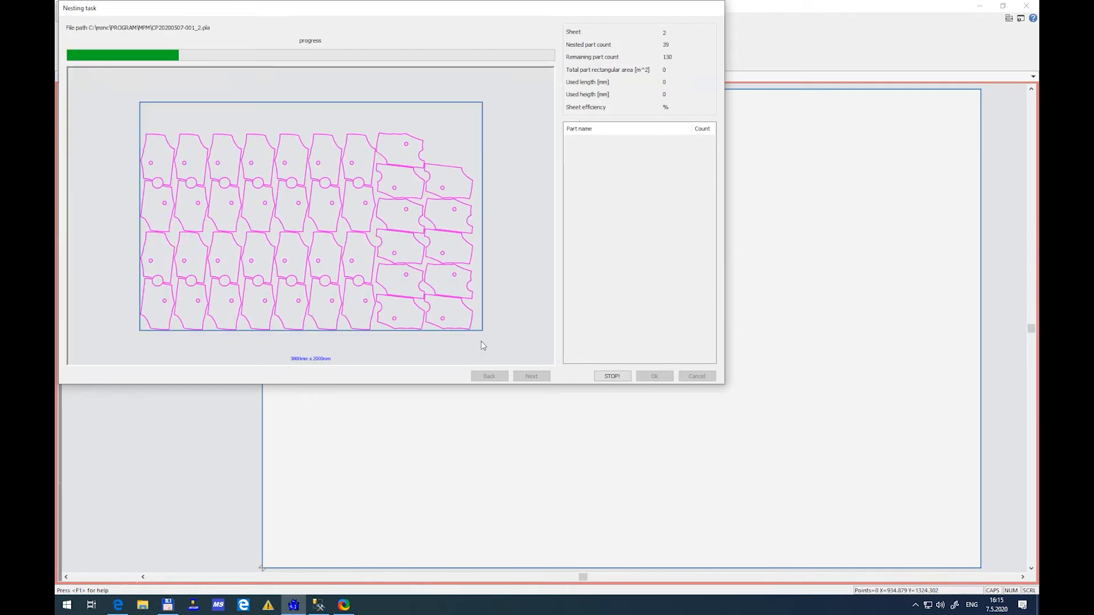
pyautogui.click(380, 222)
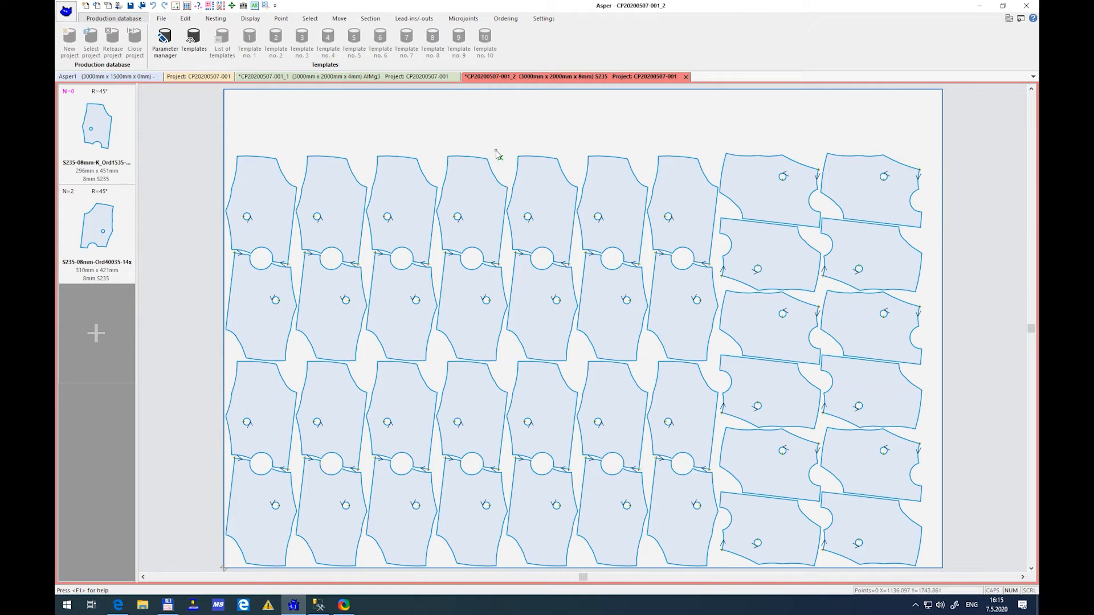
# Generate the output files for the nested S235 and AlMg3 sheet plans and close both plans
pyautogui.click(856, 181)
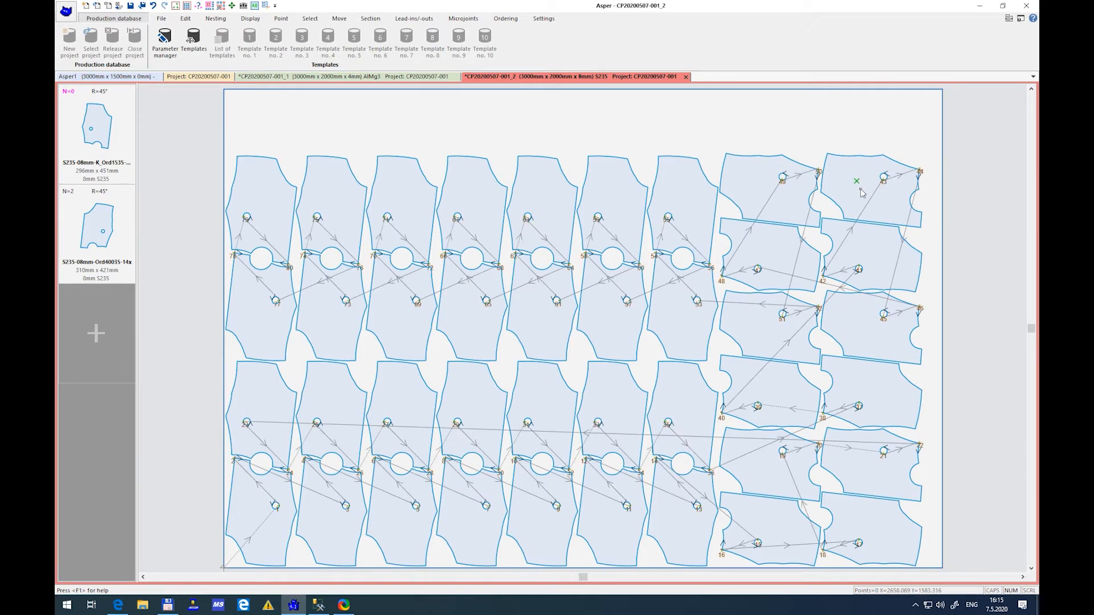
pyautogui.click(162, 19)
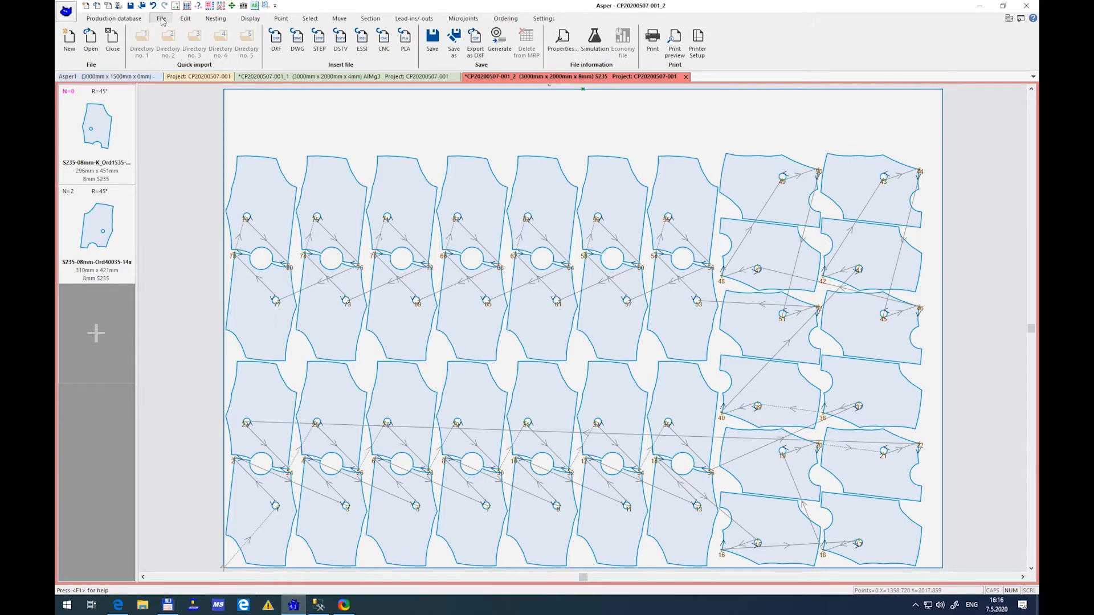
pyautogui.click(498, 43)
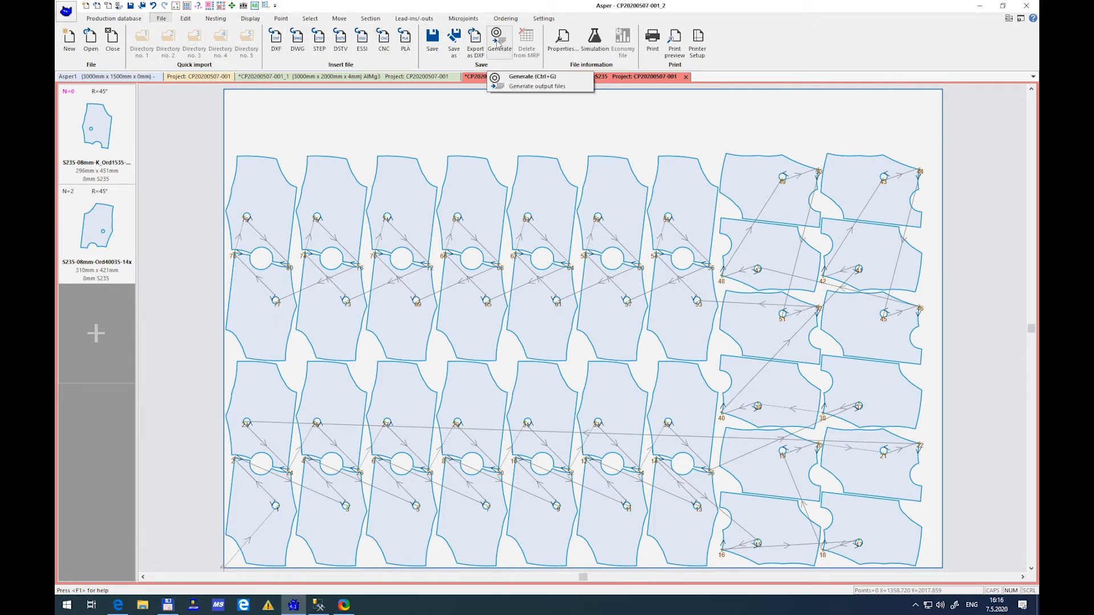
pyautogui.click(498, 43)
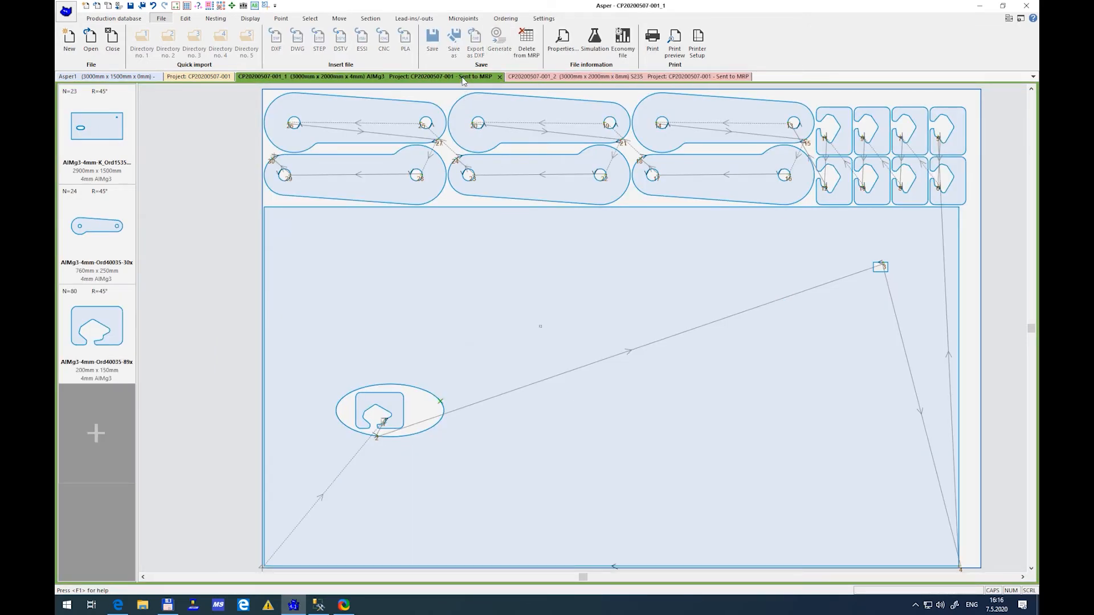
pyautogui.click(499, 78)
pyautogui.click(495, 78)
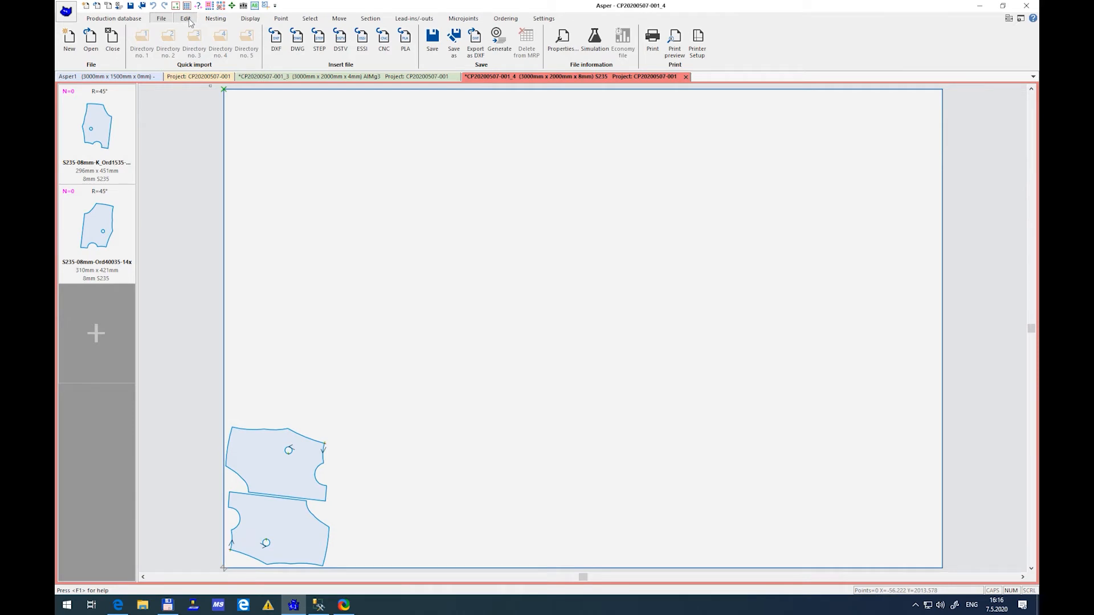
pyautogui.click(188, 20)
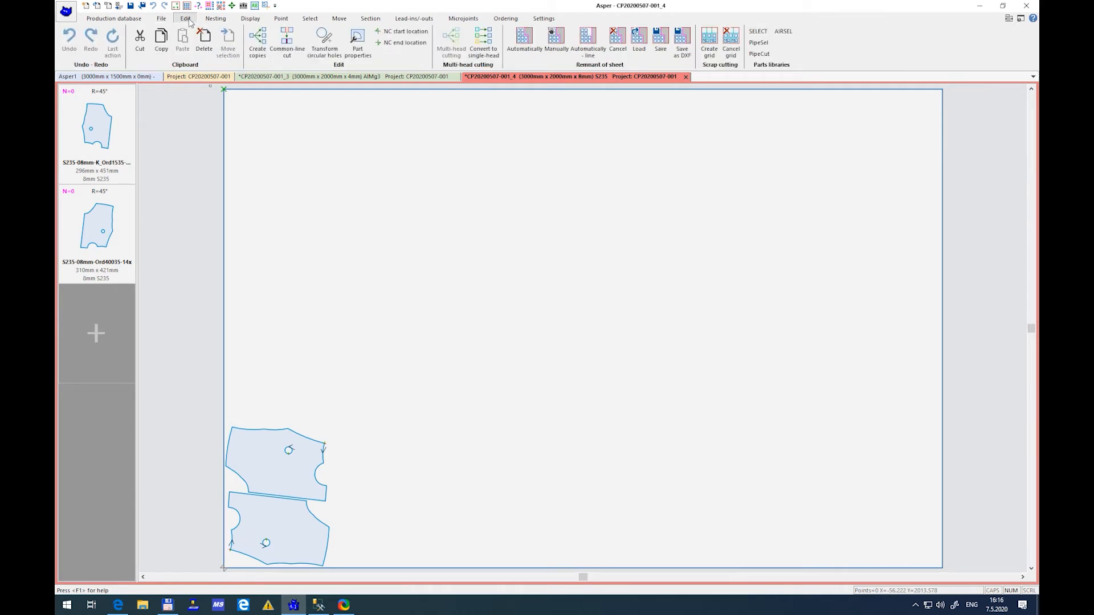
pyautogui.click(527, 46)
pyautogui.click(527, 338)
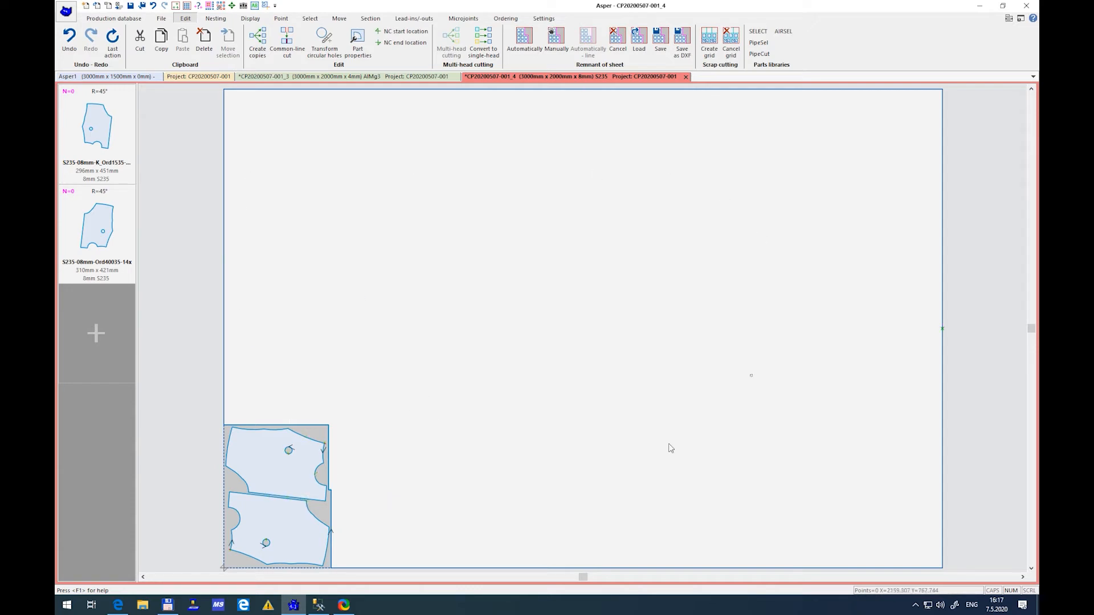
pyautogui.press('o')
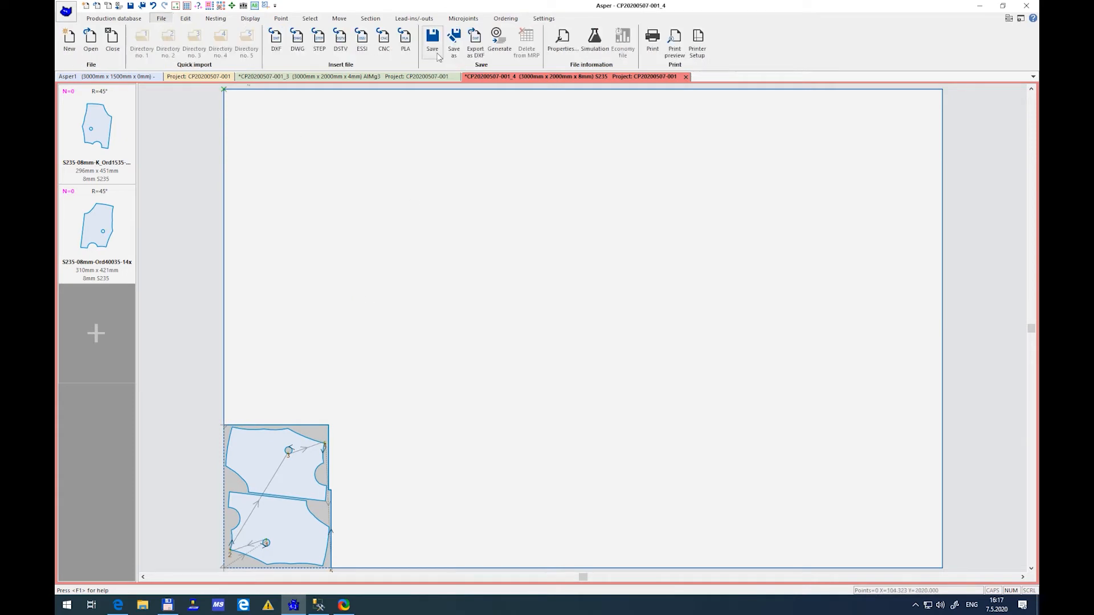
pyautogui.click(686, 76)
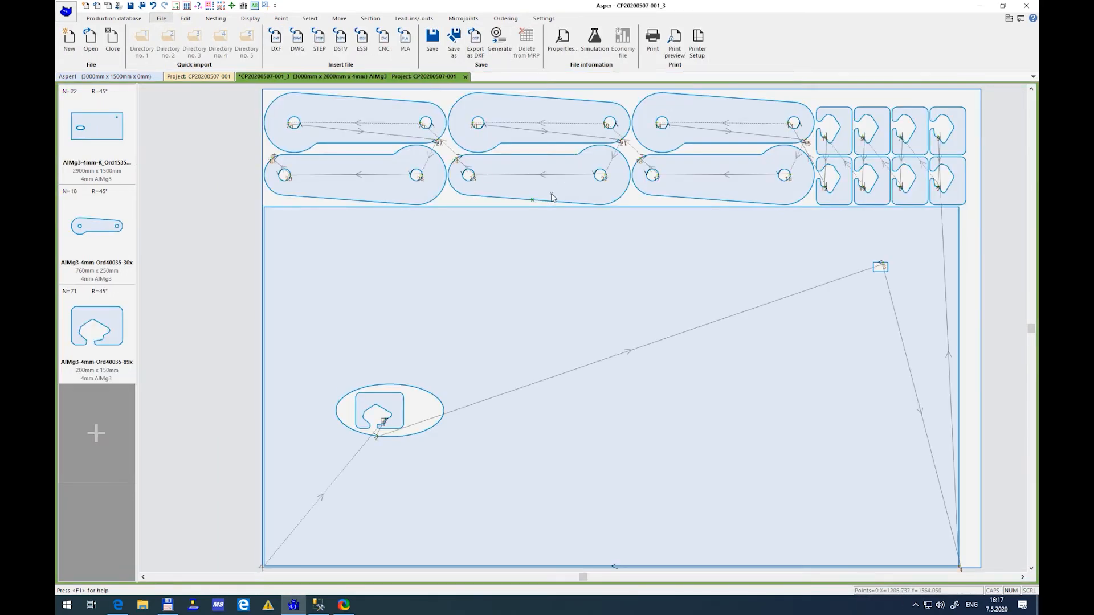
pyautogui.click(463, 76)
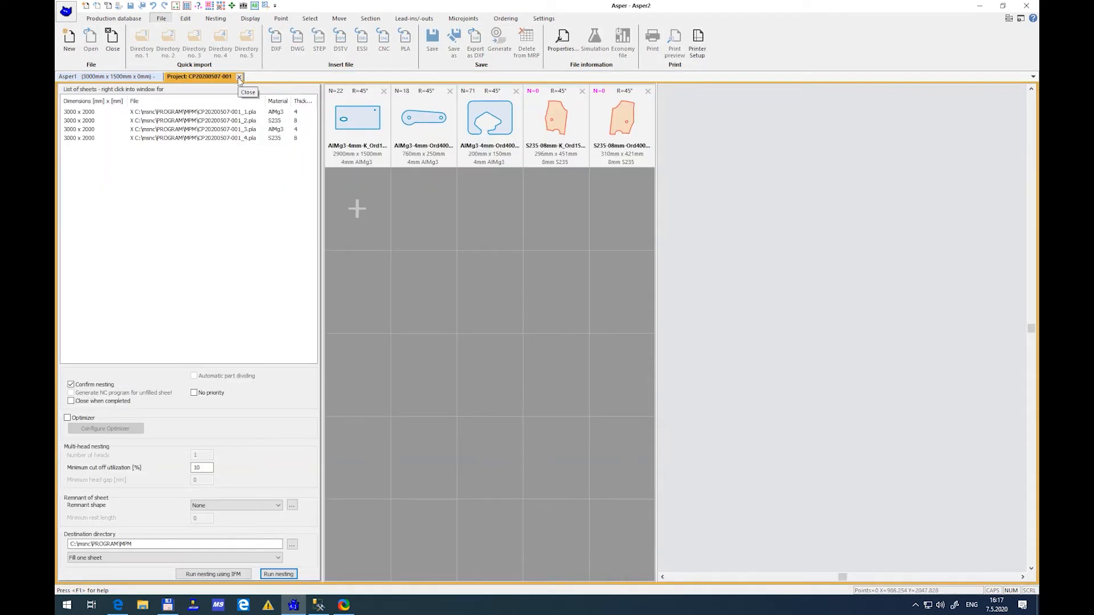
pyautogui.click(239, 76)
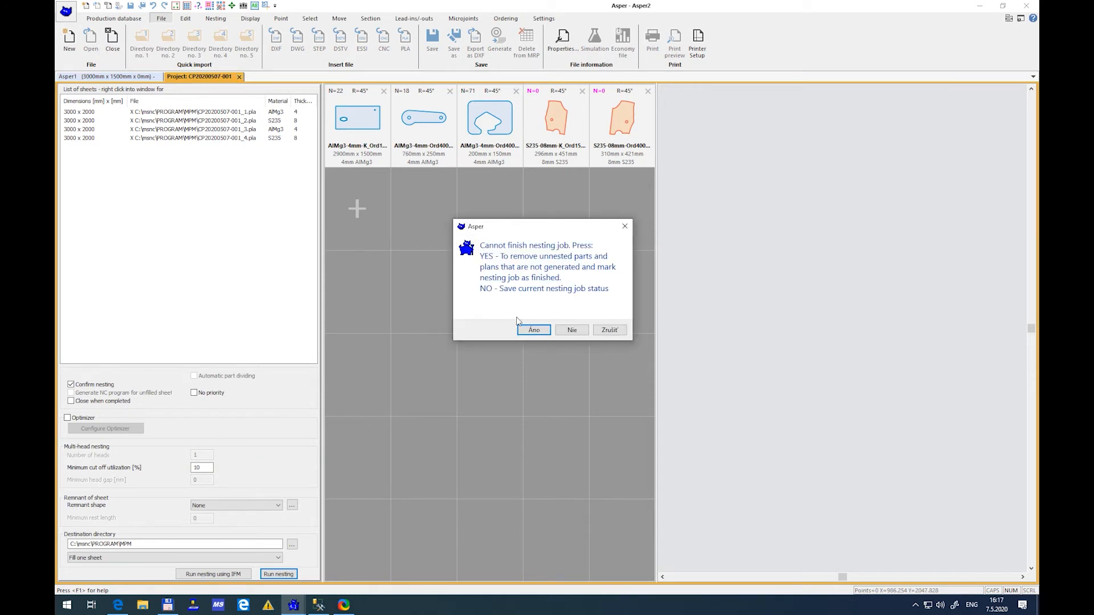
pyautogui.click(532, 330)
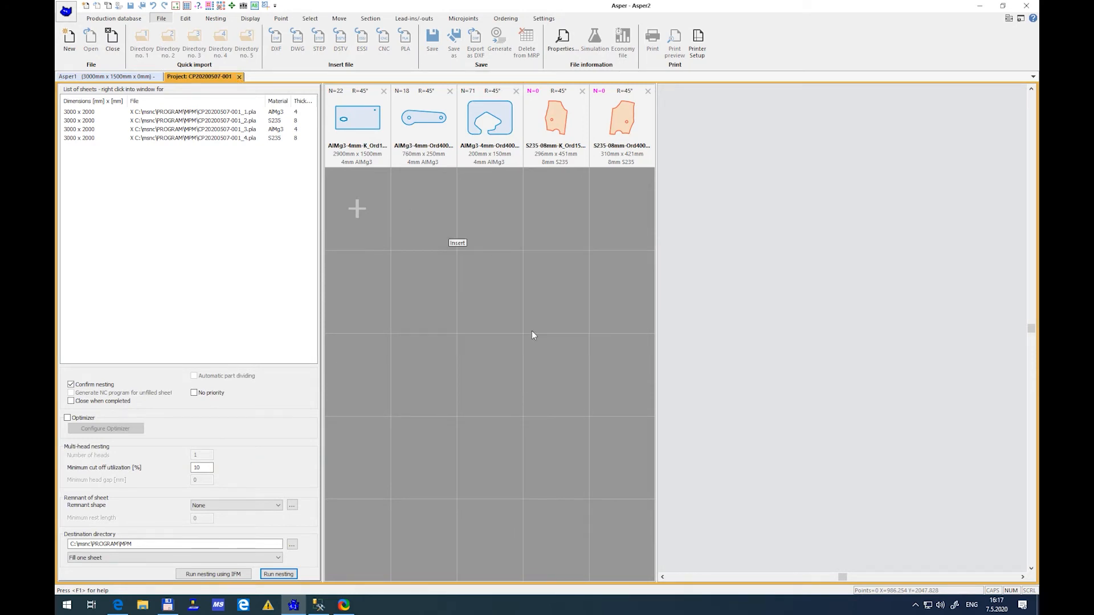
pyautogui.click(574, 326)
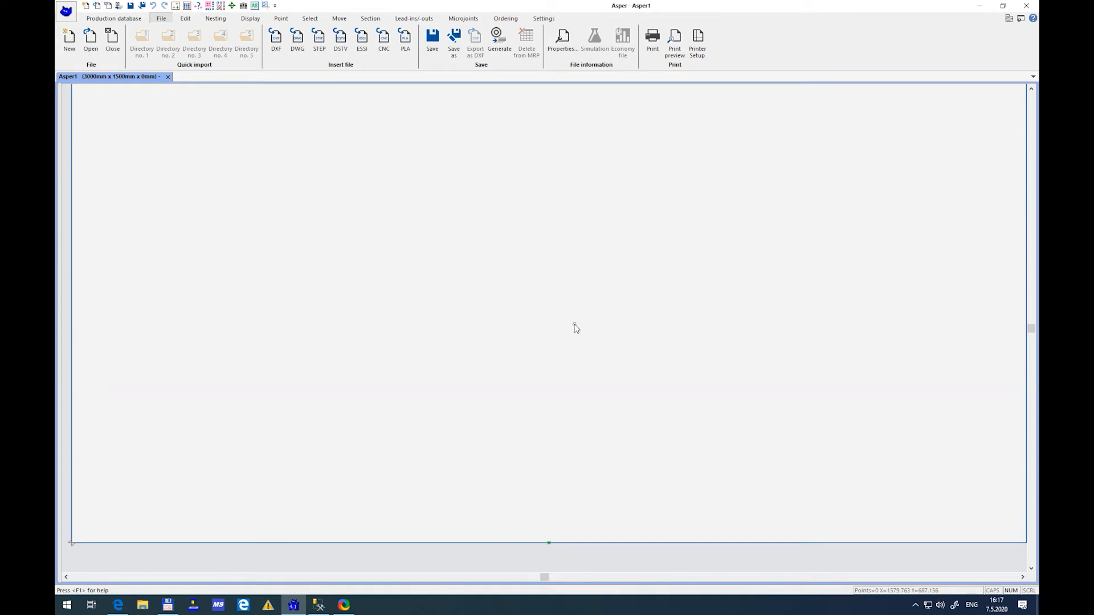
# Switch to the browser and check the queued cutting programs and their previews in the MRP cutting program list
pyautogui.click(121, 606)
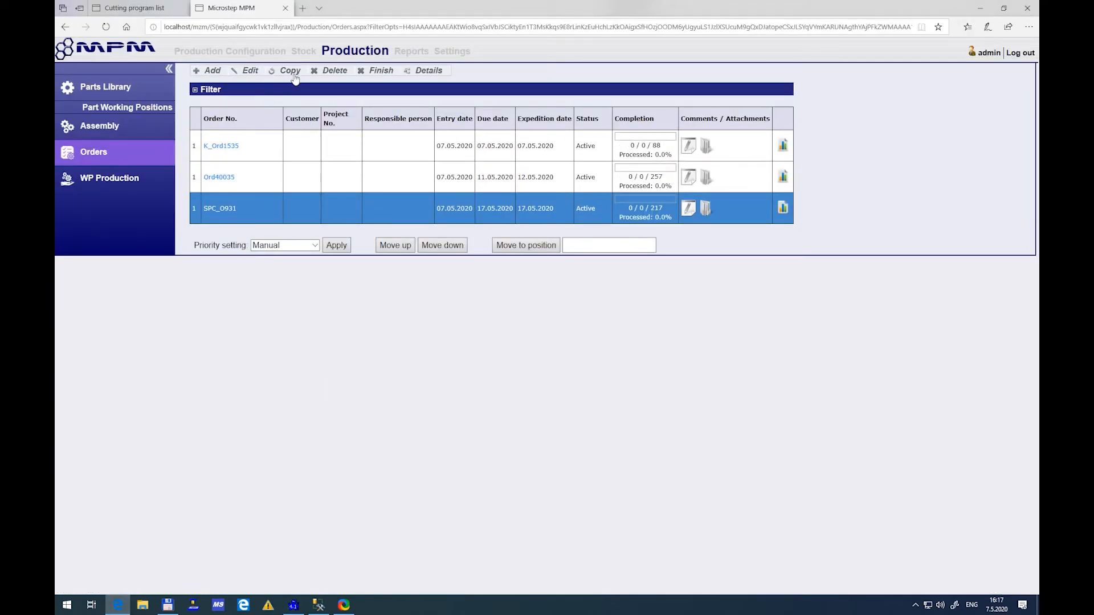
pyautogui.click(150, 9)
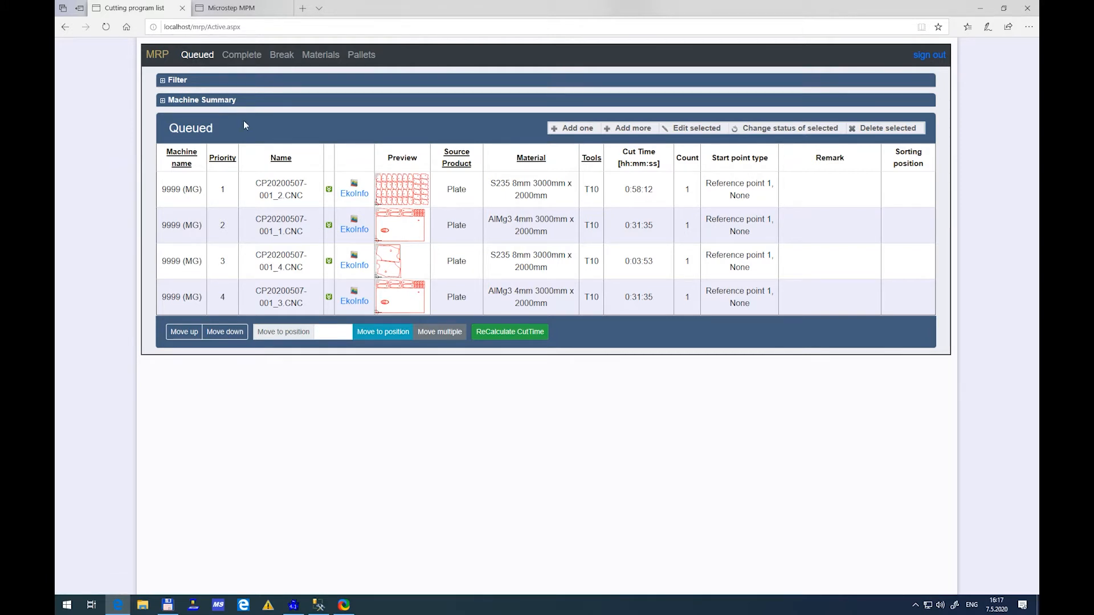
pyautogui.click(286, 175)
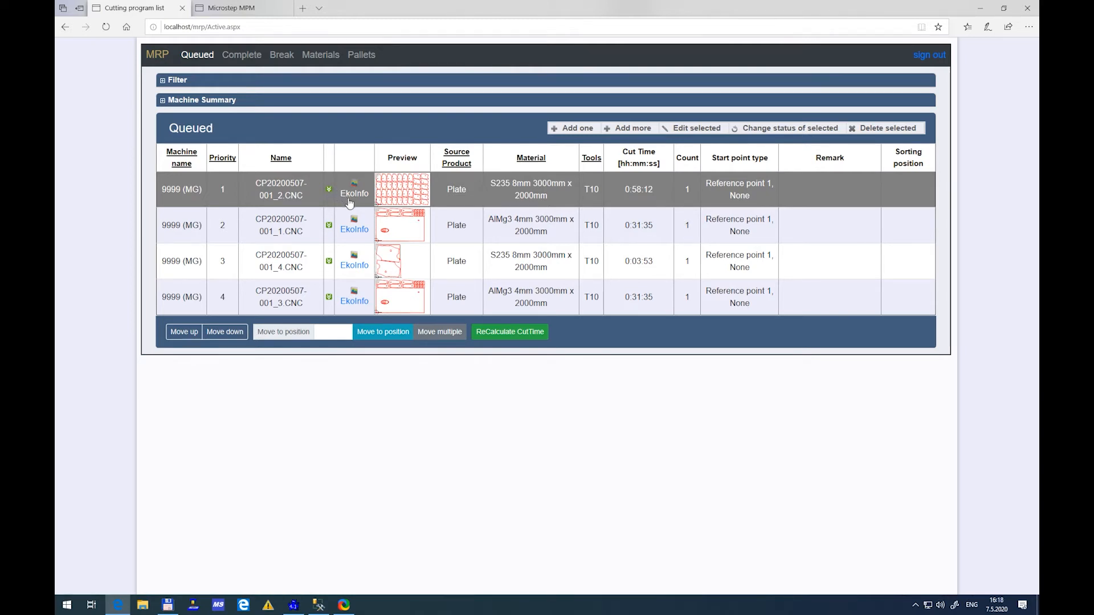
pyautogui.click(380, 214)
pyautogui.click(384, 252)
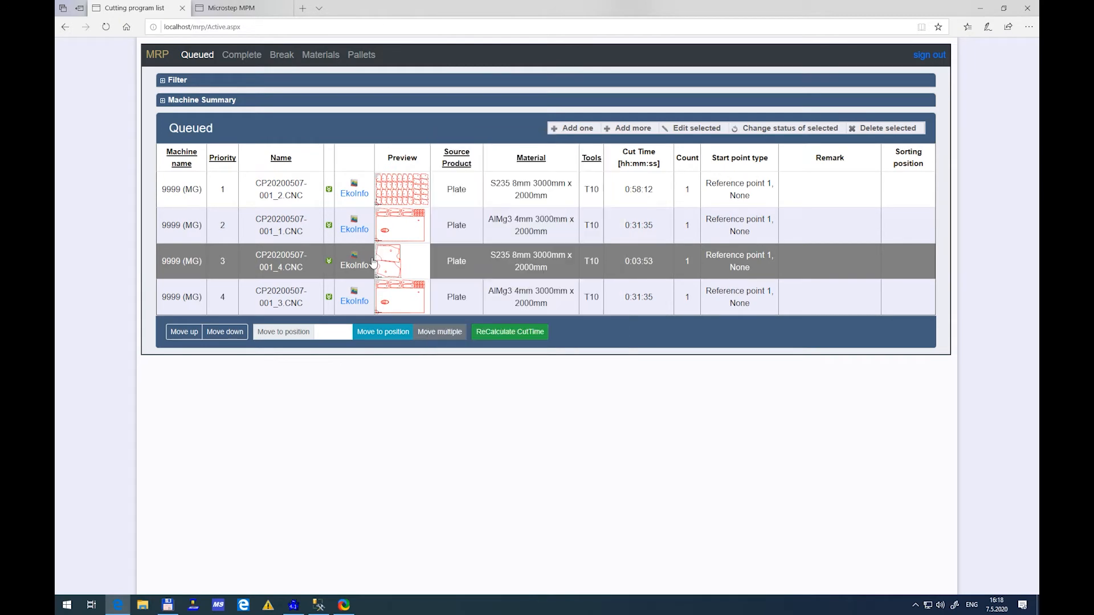
pyautogui.doubleClick(376, 291)
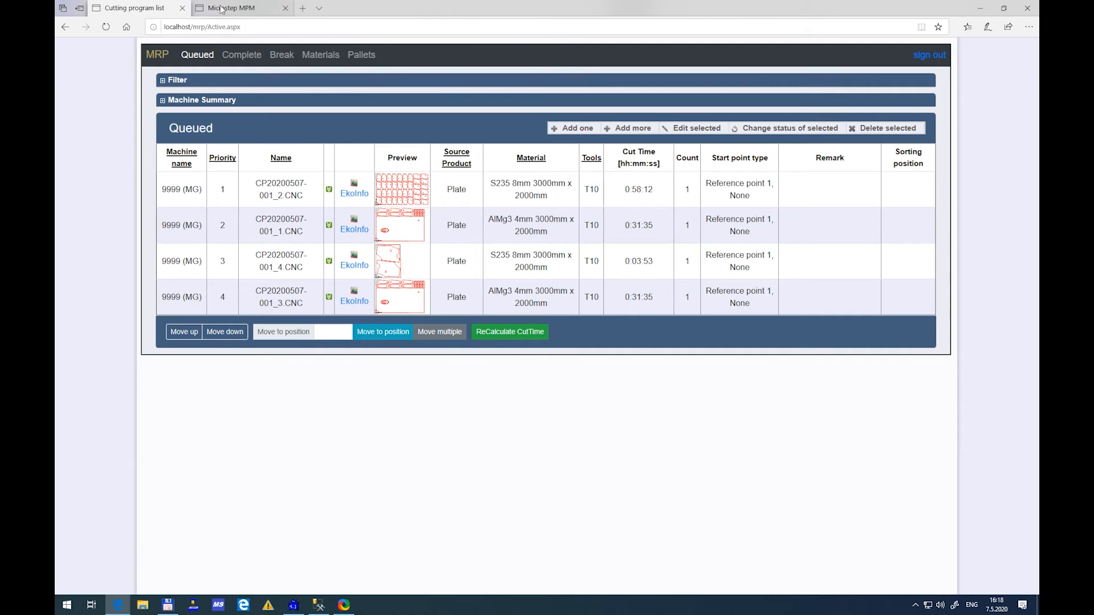
# Start a new stock entry in MPM from the 3000 x 2000 mm AlMg3 4mm plate template
pyautogui.click(221, 9)
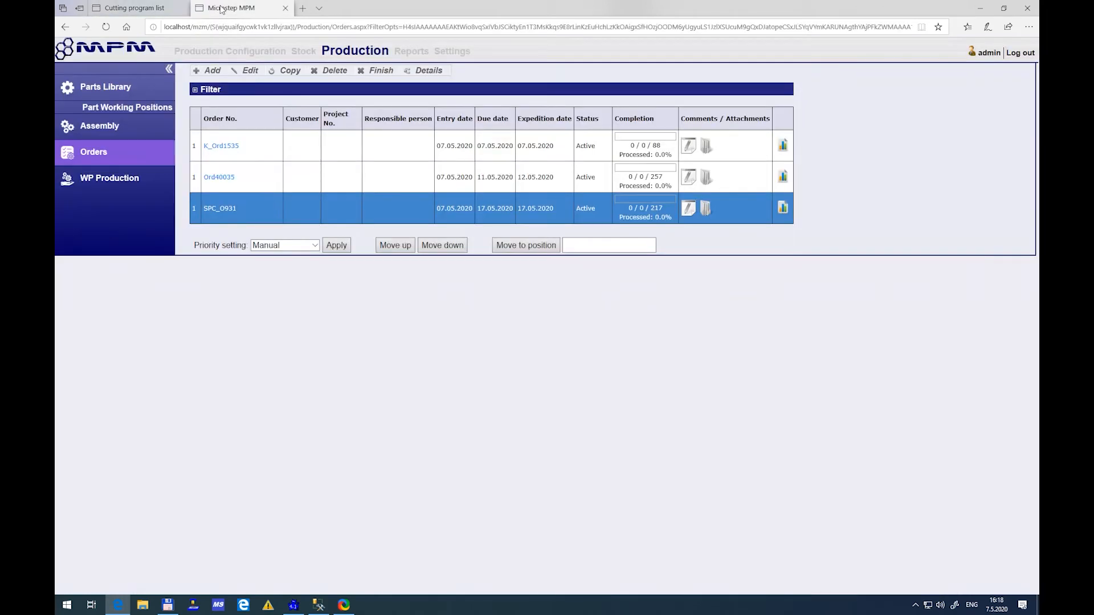
pyautogui.click(302, 52)
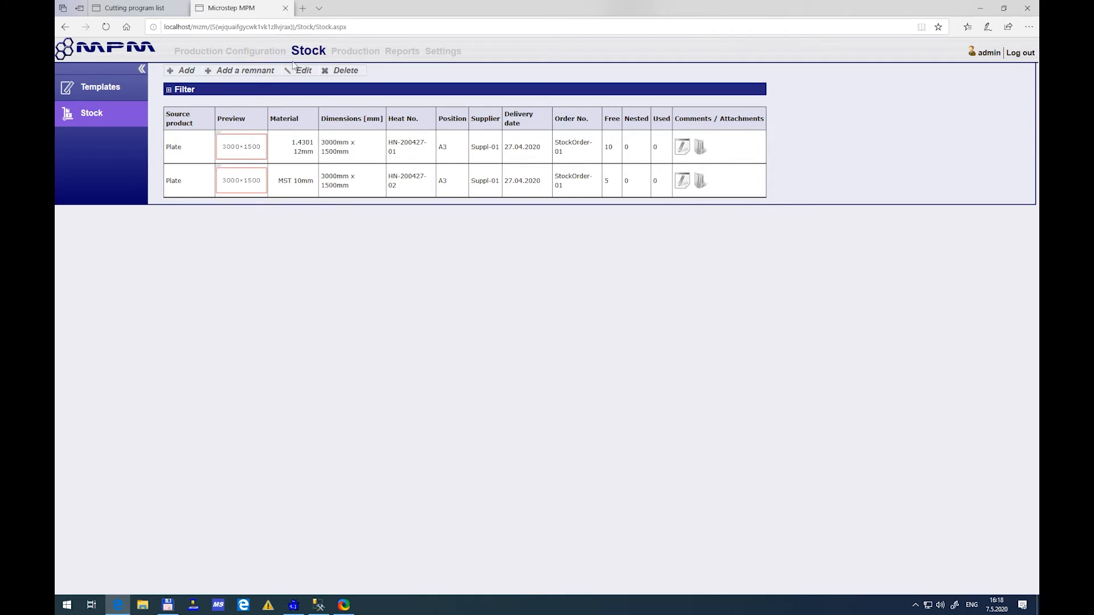
pyautogui.click(185, 70)
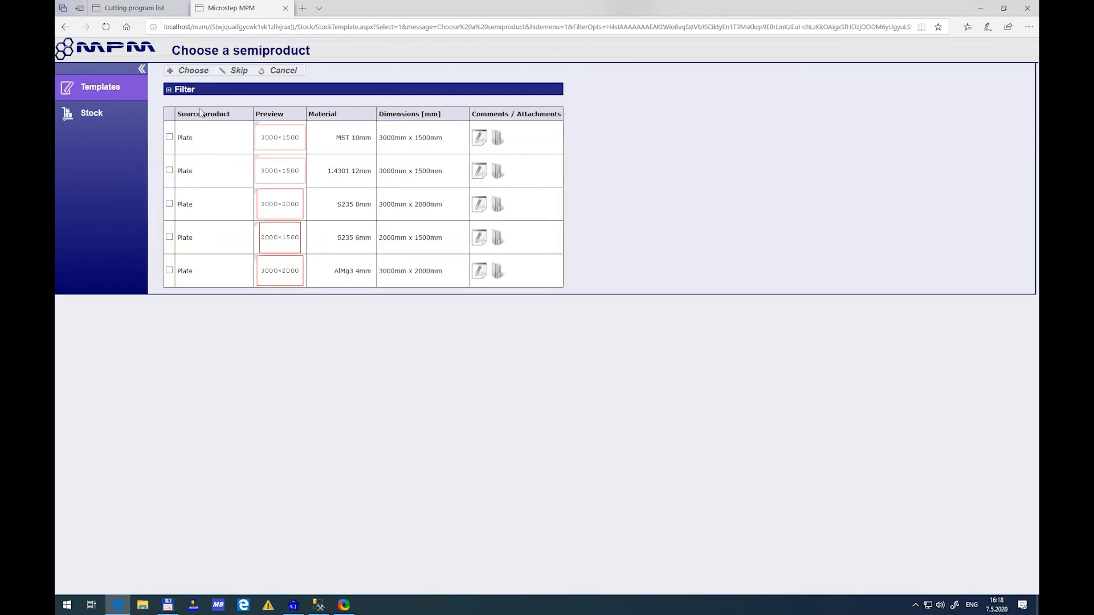
pyautogui.click(169, 271)
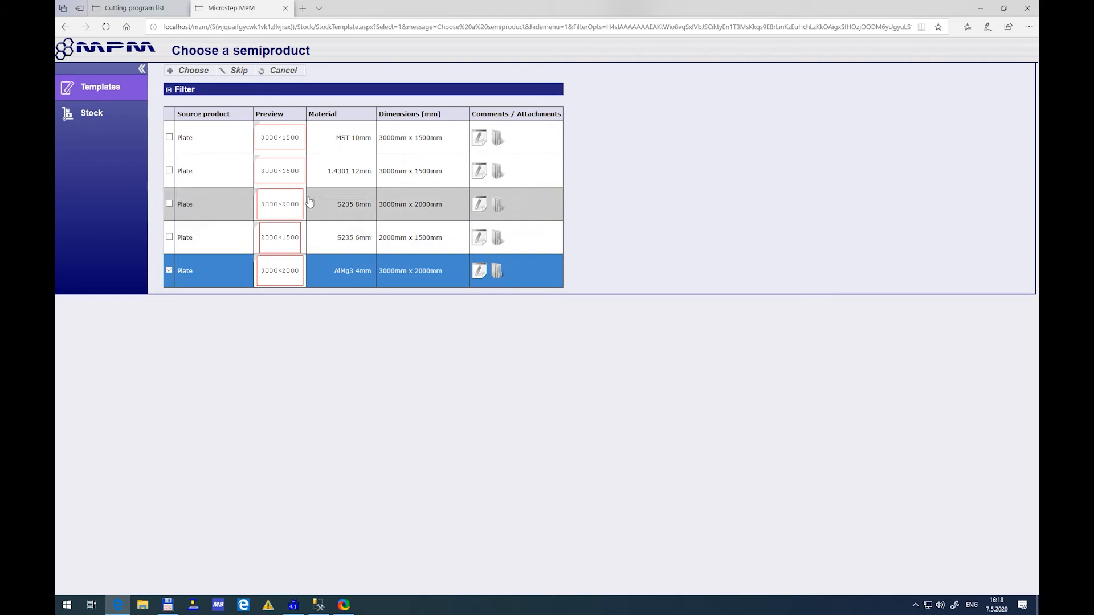
pyautogui.click(204, 74)
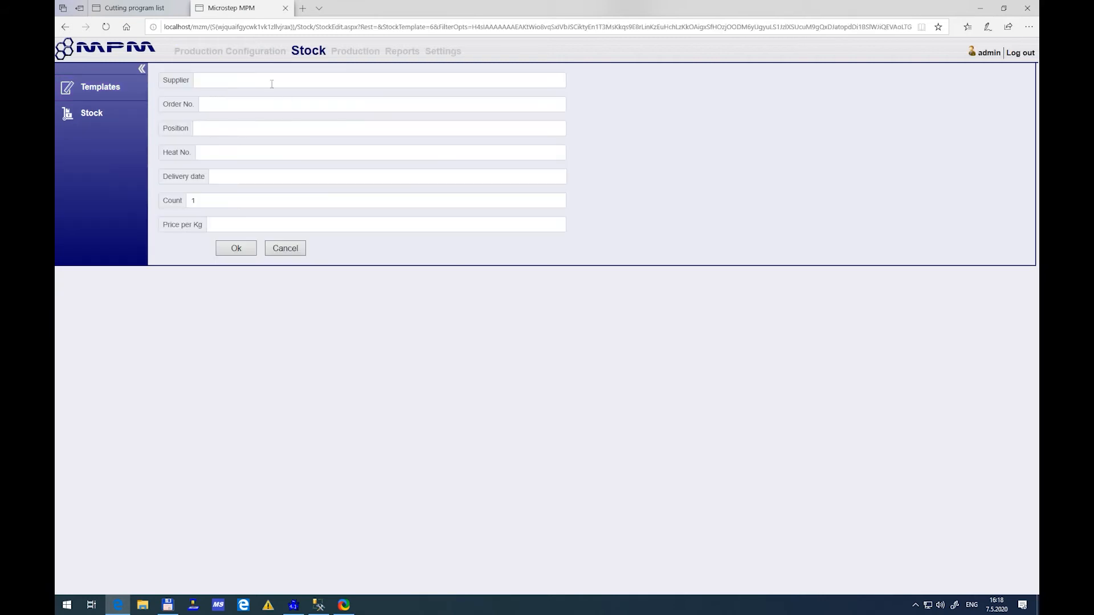
# Set the stock entry's supplier to Suppl-01, pick the first suggested order number, and set the position to A41
pyautogui.click(268, 79)
pyautogui.click(267, 95)
pyautogui.click(262, 102)
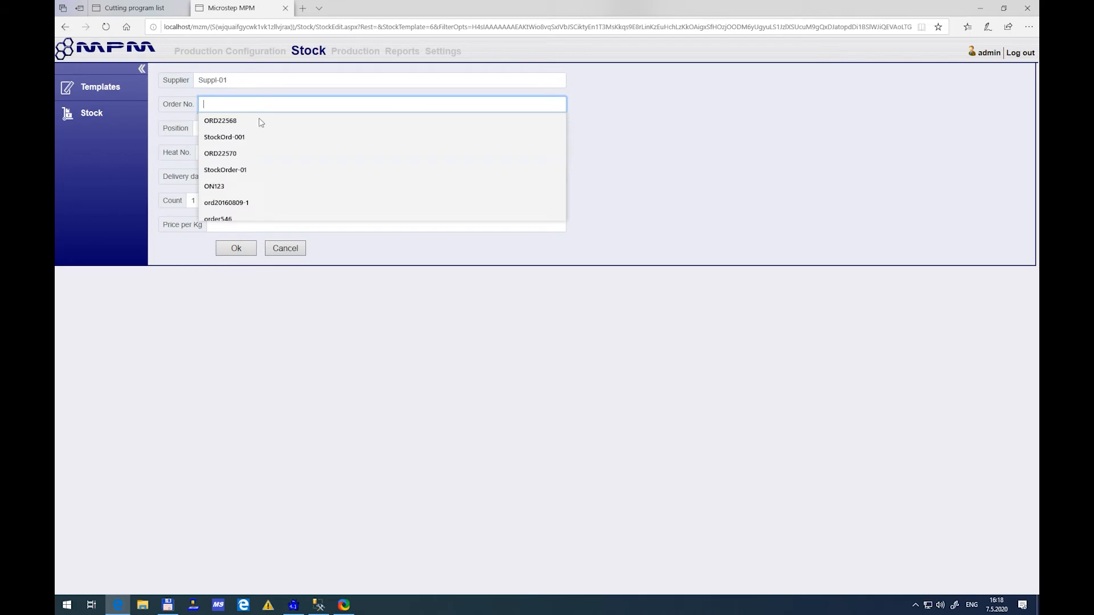
pyautogui.click(261, 124)
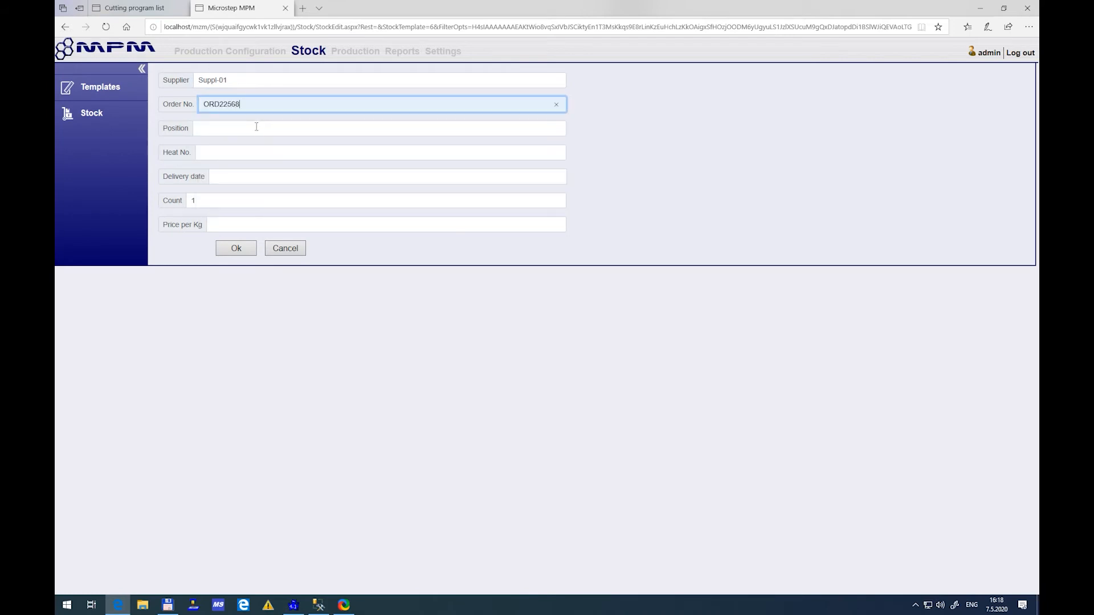
pyautogui.click(257, 128)
pyautogui.click(250, 149)
# Enter a heat number starting with HN-20200507 and a delivery date for the stock entry, and set its count to 10
pyautogui.click(241, 152)
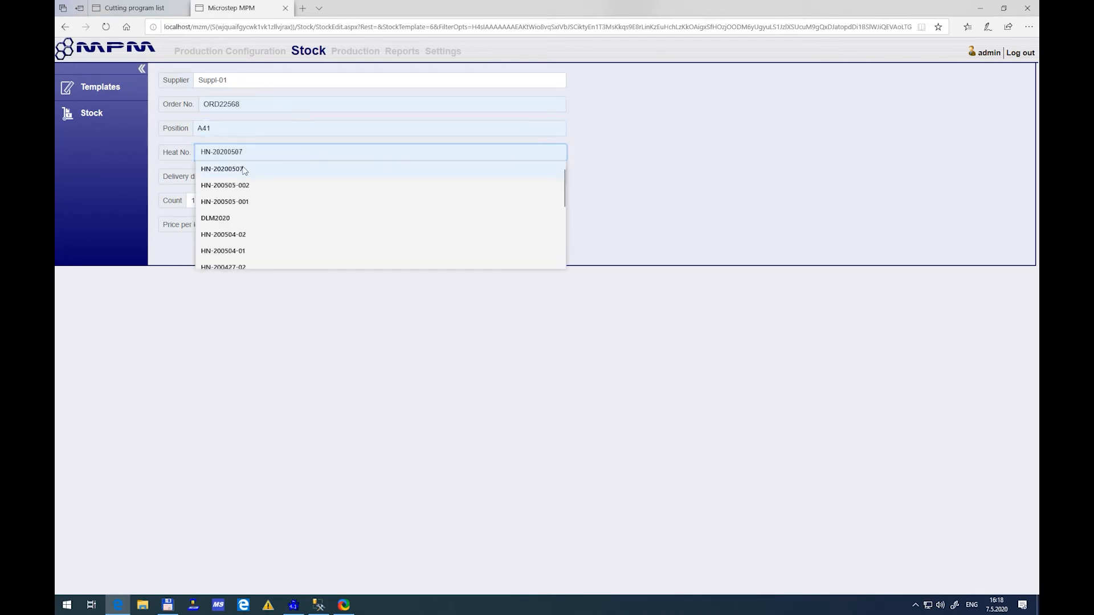
pyautogui.click(244, 170)
pyautogui.write('3')
pyautogui.click(256, 176)
pyautogui.click(228, 191)
pyautogui.click(220, 201)
pyautogui.write('10')
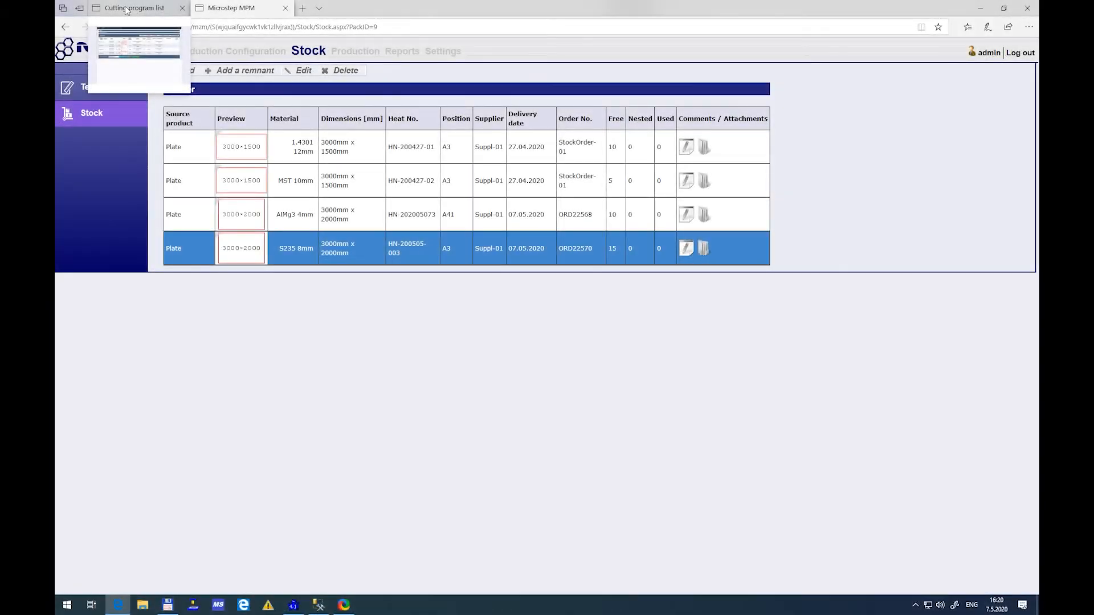
pyautogui.click(126, 10)
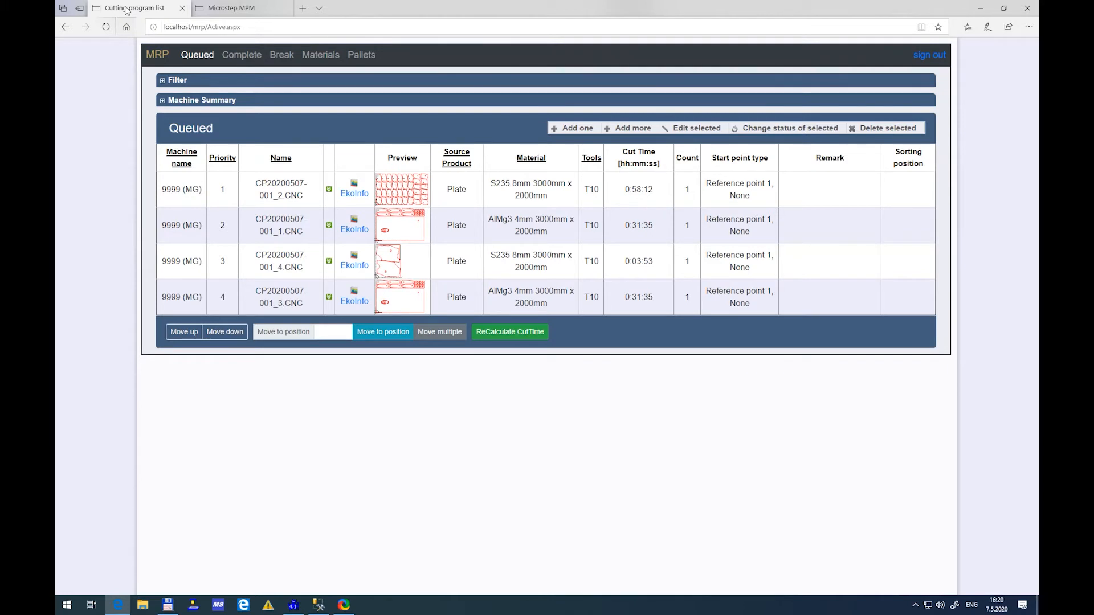
pyautogui.click(512, 196)
pyautogui.click(513, 196)
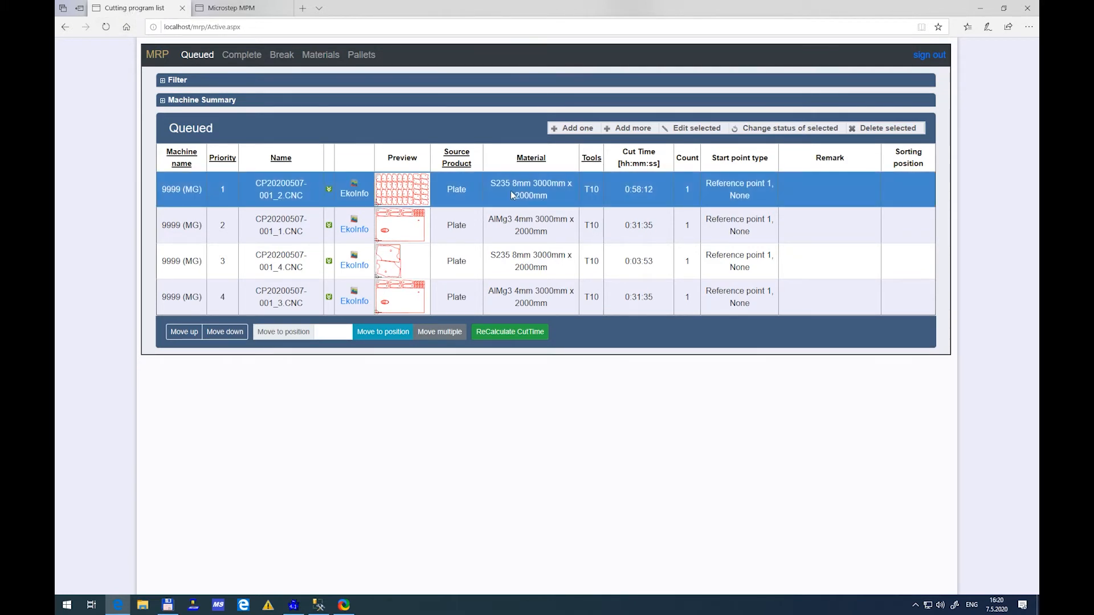
pyautogui.click(699, 129)
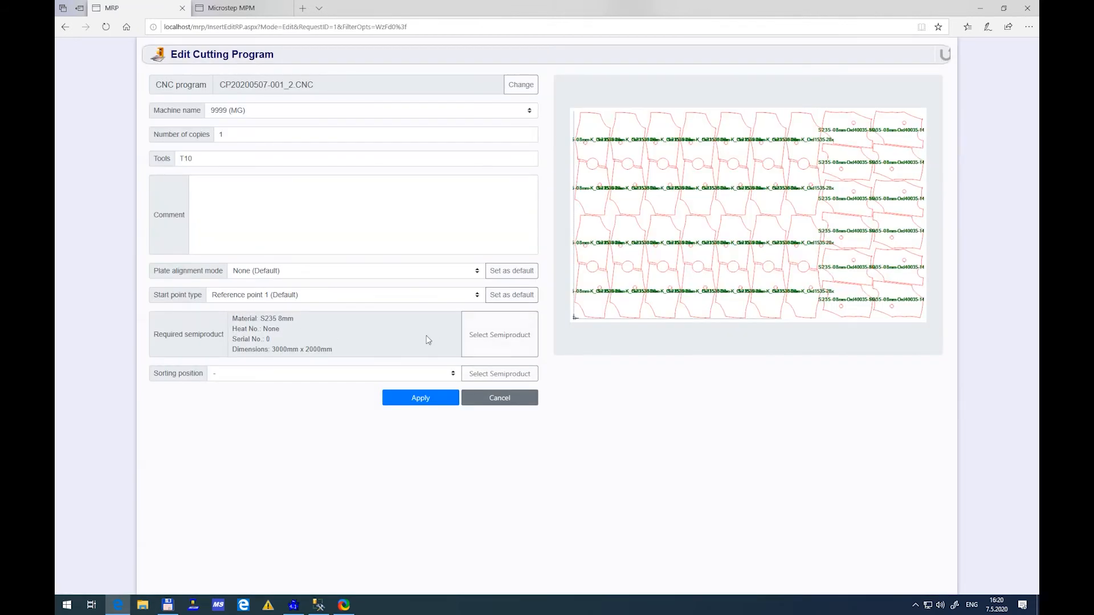
pyautogui.click(492, 345)
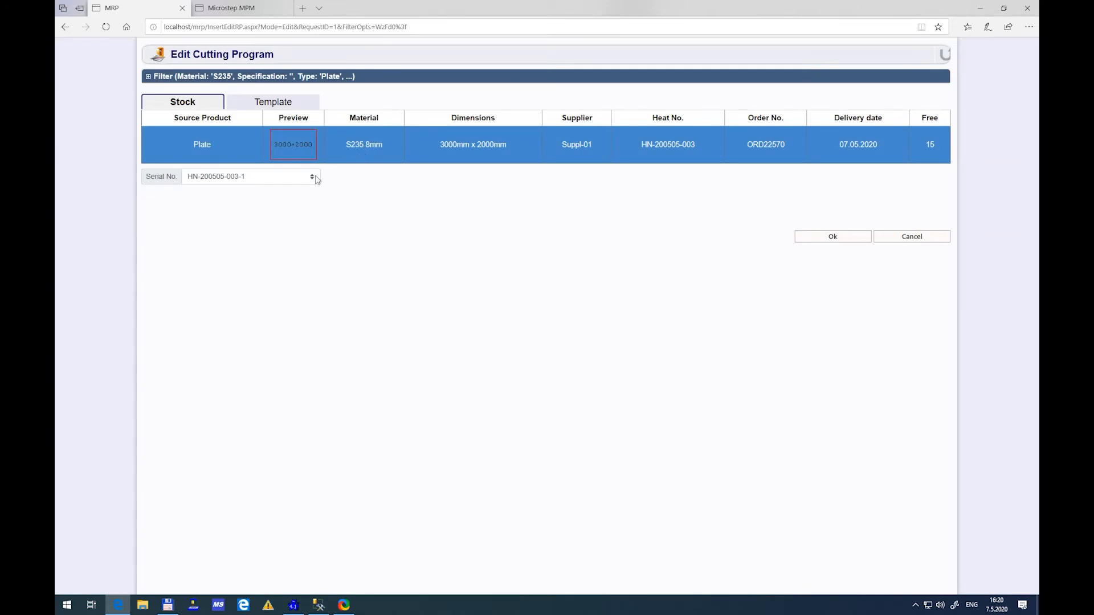
pyautogui.click(316, 178)
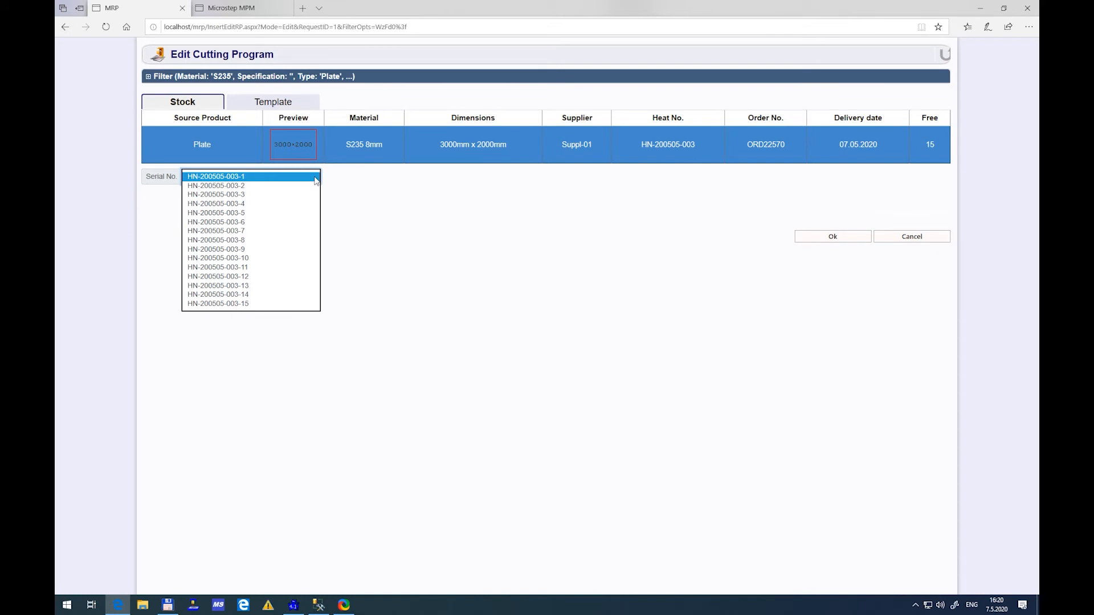
pyautogui.click(315, 177)
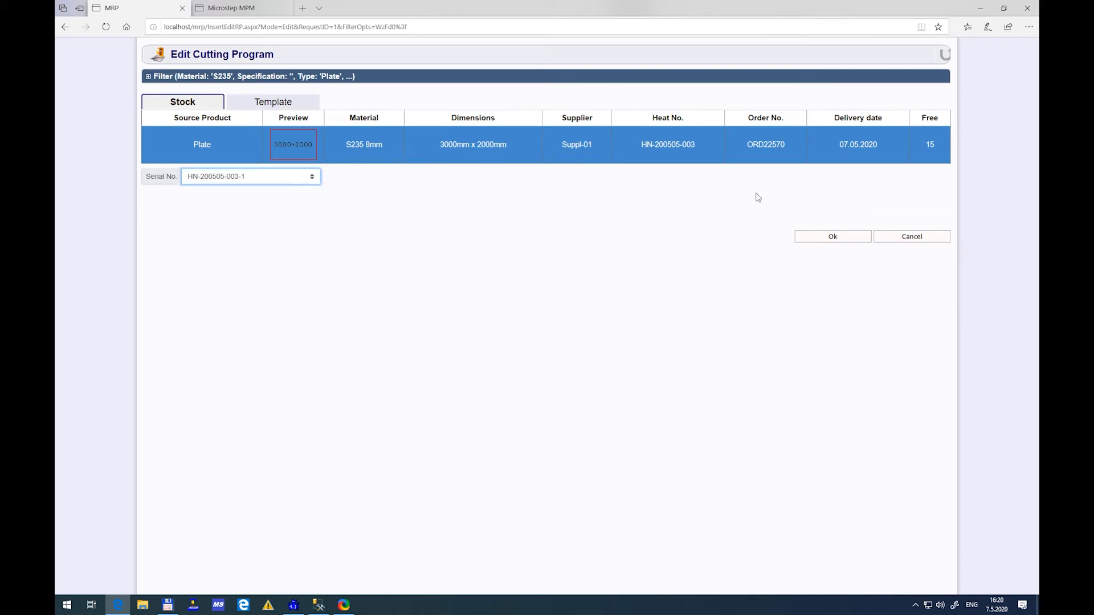
pyautogui.click(812, 243)
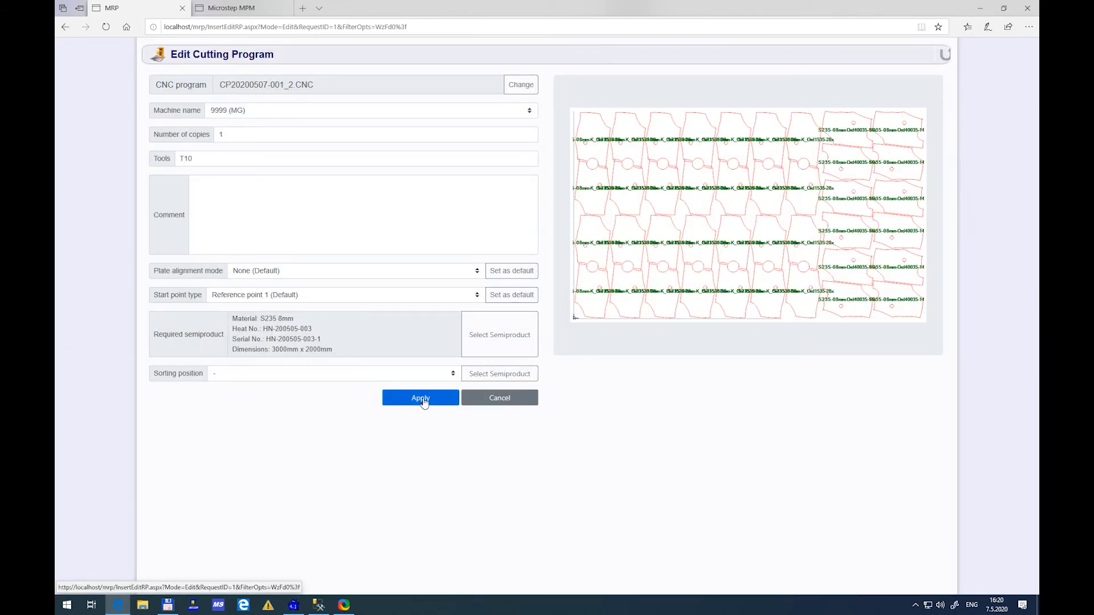
pyautogui.click(422, 399)
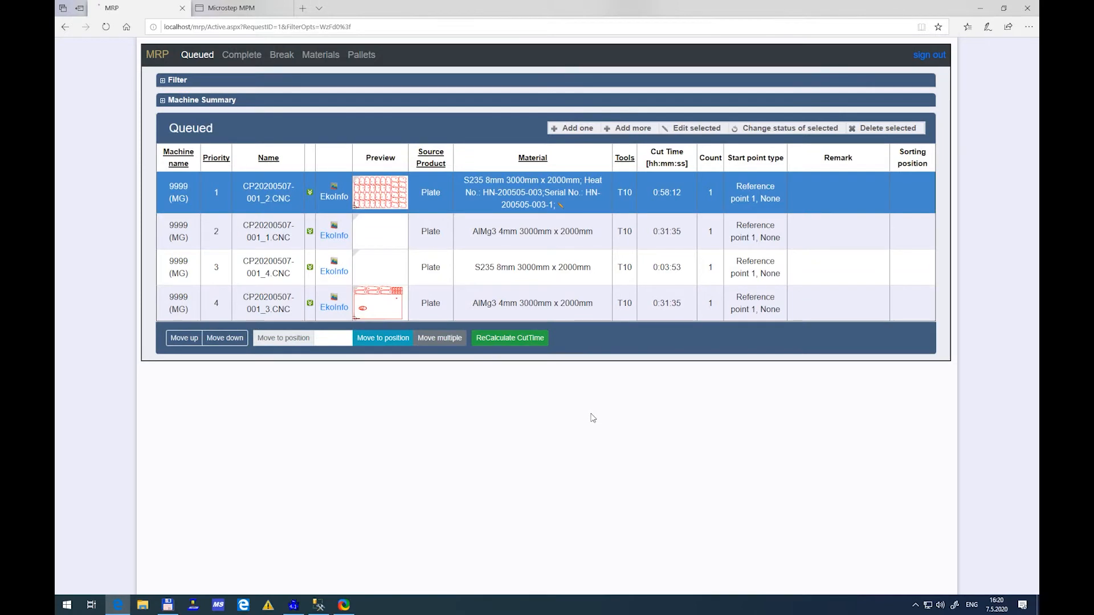
pyautogui.click(534, 274)
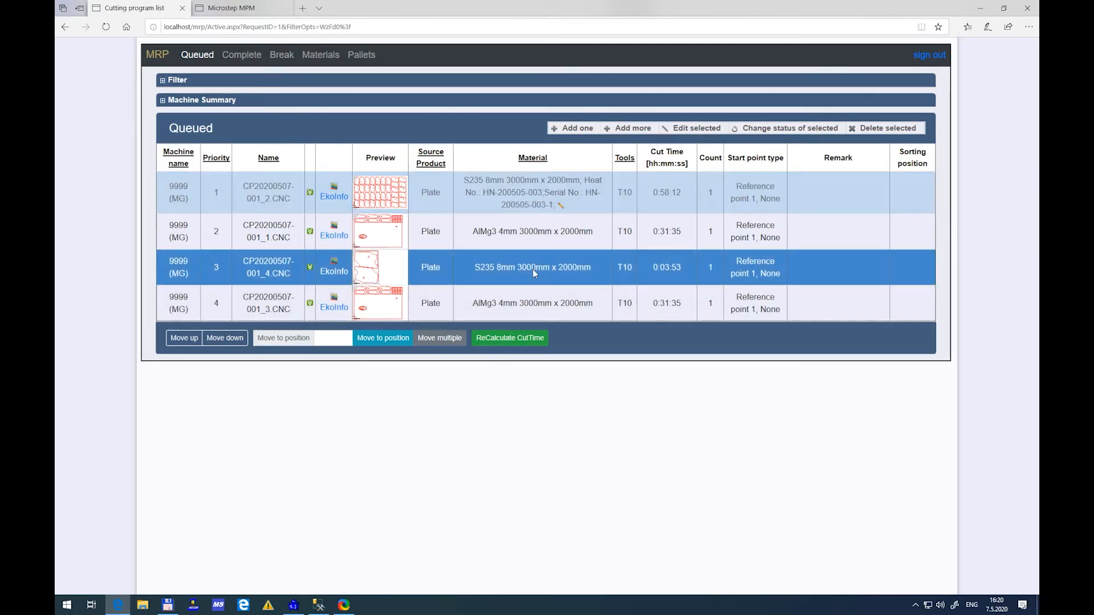
pyautogui.click(692, 129)
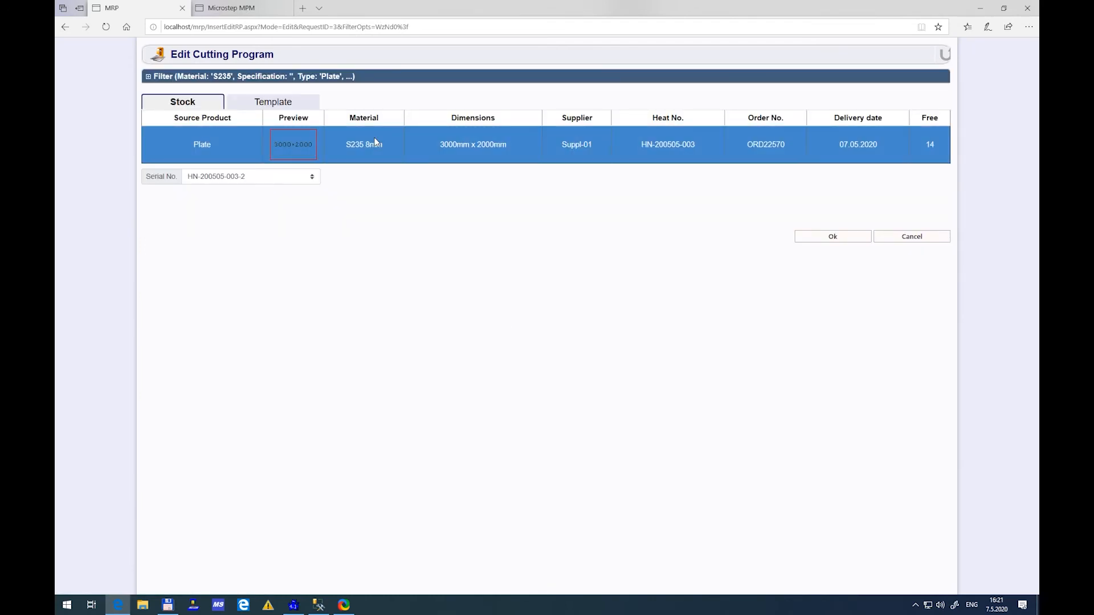
pyautogui.click(251, 176)
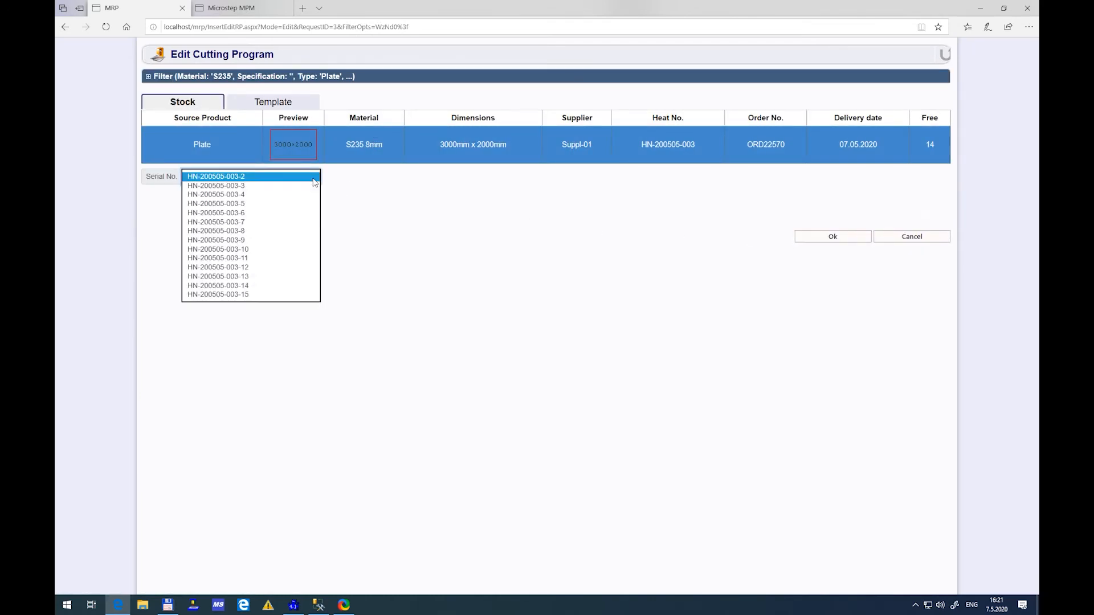
pyautogui.click(228, 179)
pyautogui.click(832, 237)
pyautogui.click(422, 399)
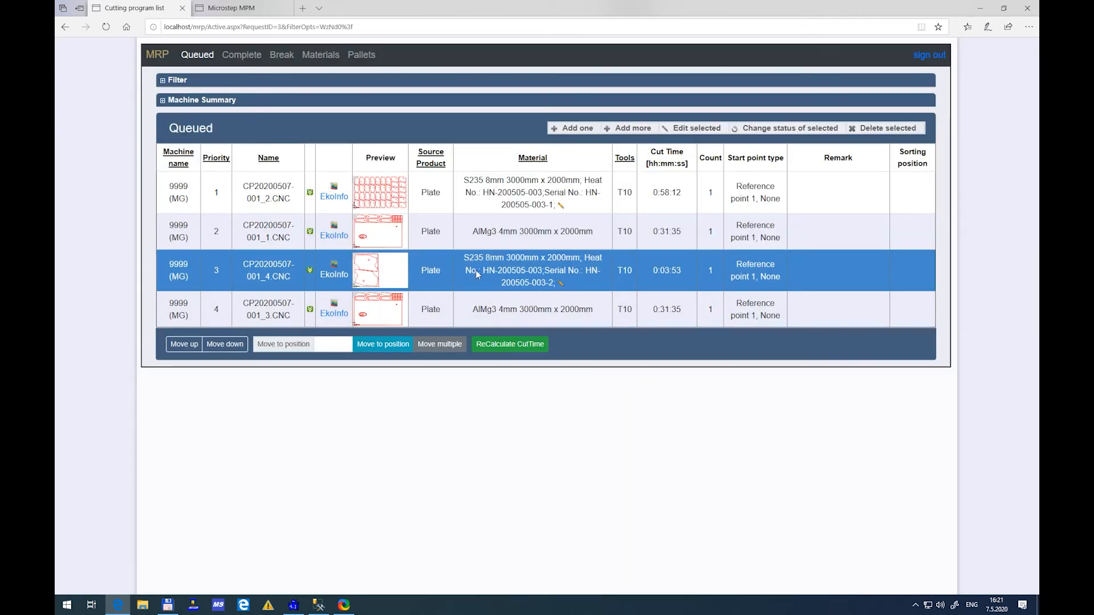
pyautogui.click(755, 130)
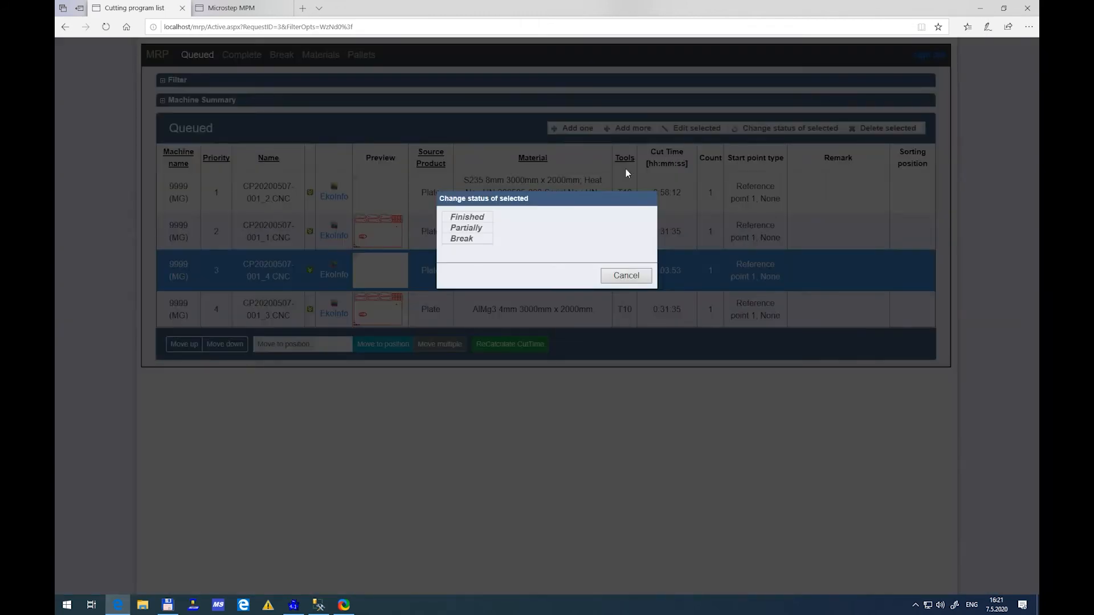
pyautogui.click(468, 217)
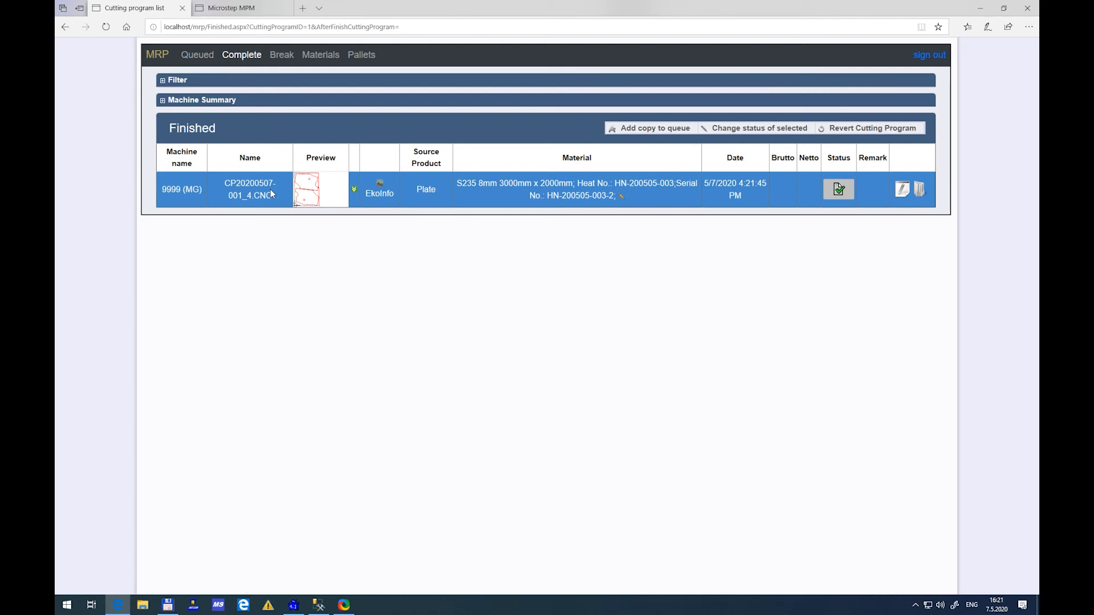
pyautogui.click(206, 59)
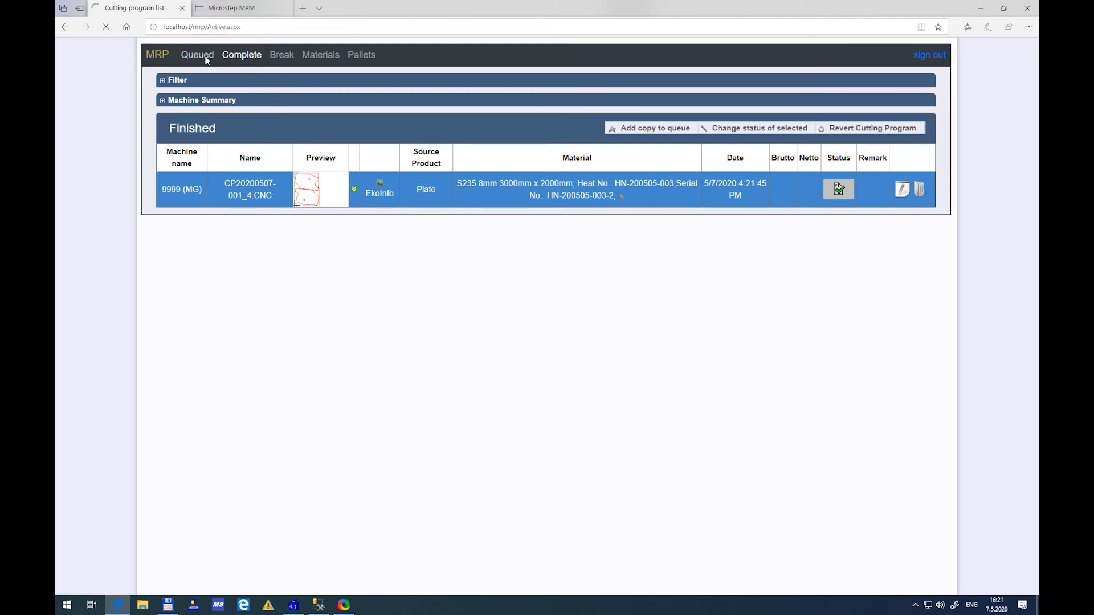
# Switch to MPM and check the parts progress of the order due 11.05.2020 against the queued and completed programs in MRP
pyautogui.click(243, 10)
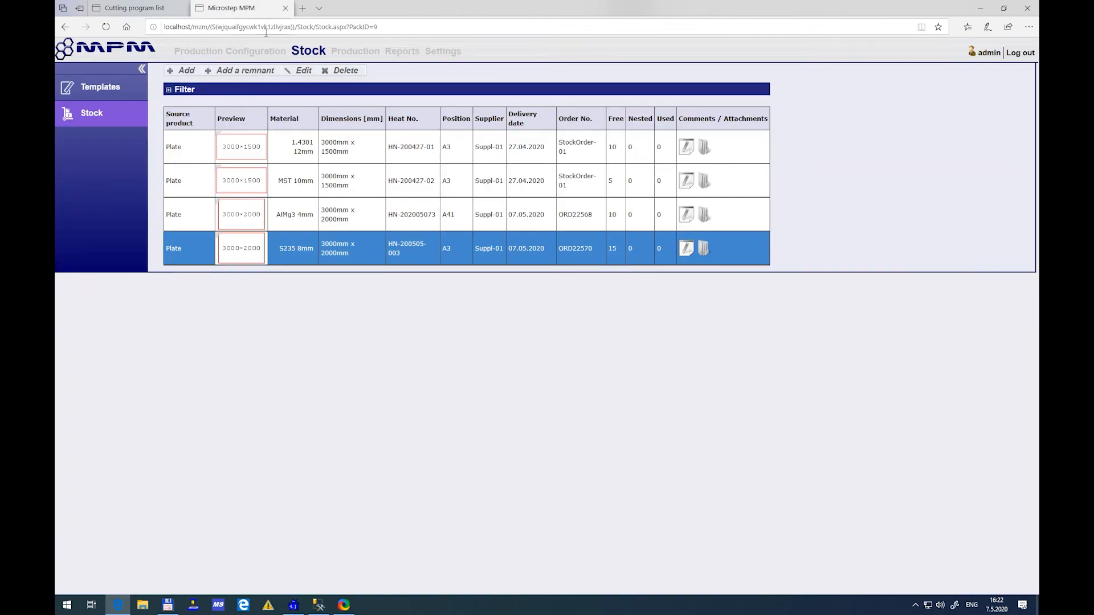
pyautogui.click(355, 53)
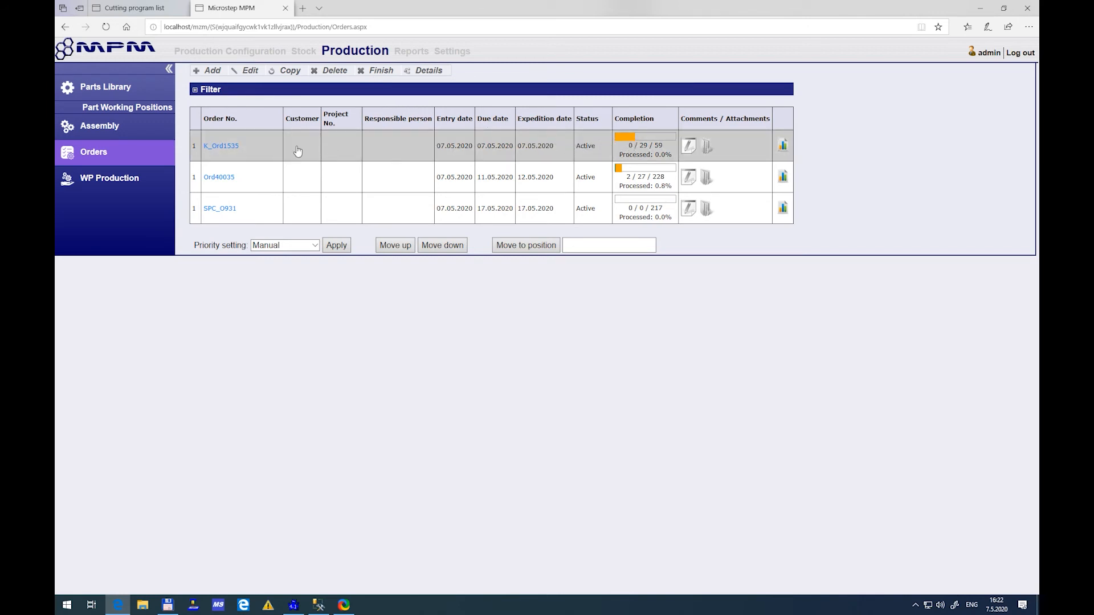
pyautogui.click(225, 177)
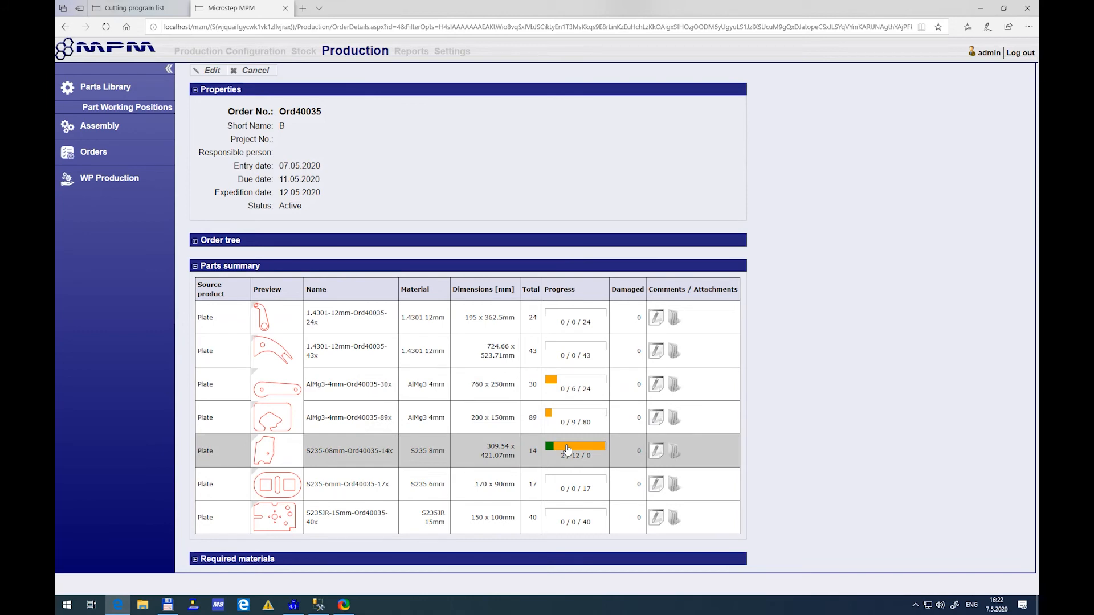
pyautogui.click(162, 13)
pyautogui.moveTo(360, 220)
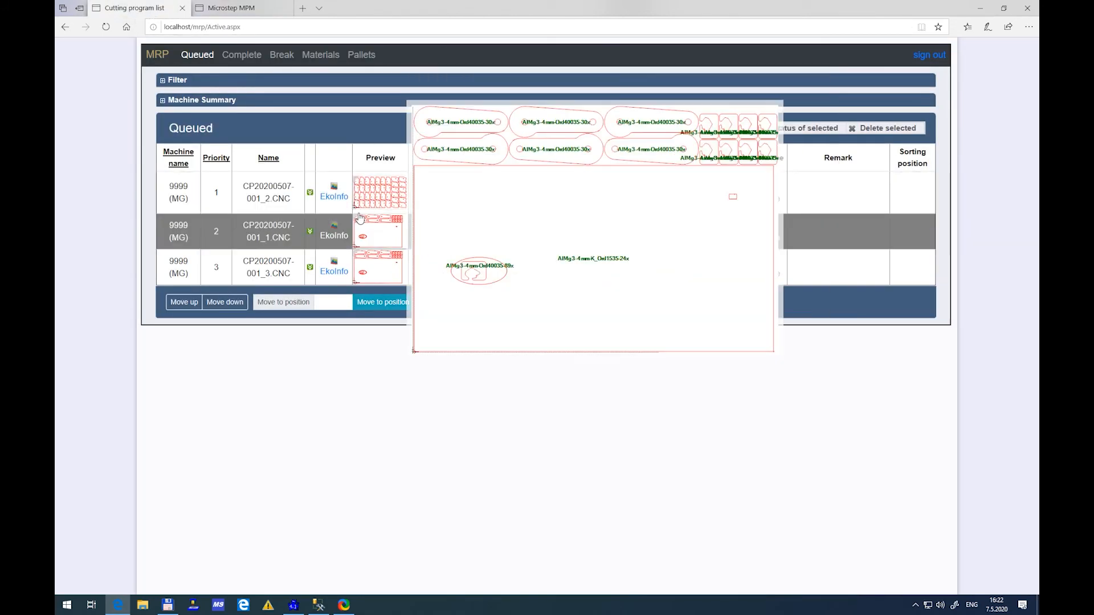
pyautogui.click(241, 54)
pyautogui.click(239, 8)
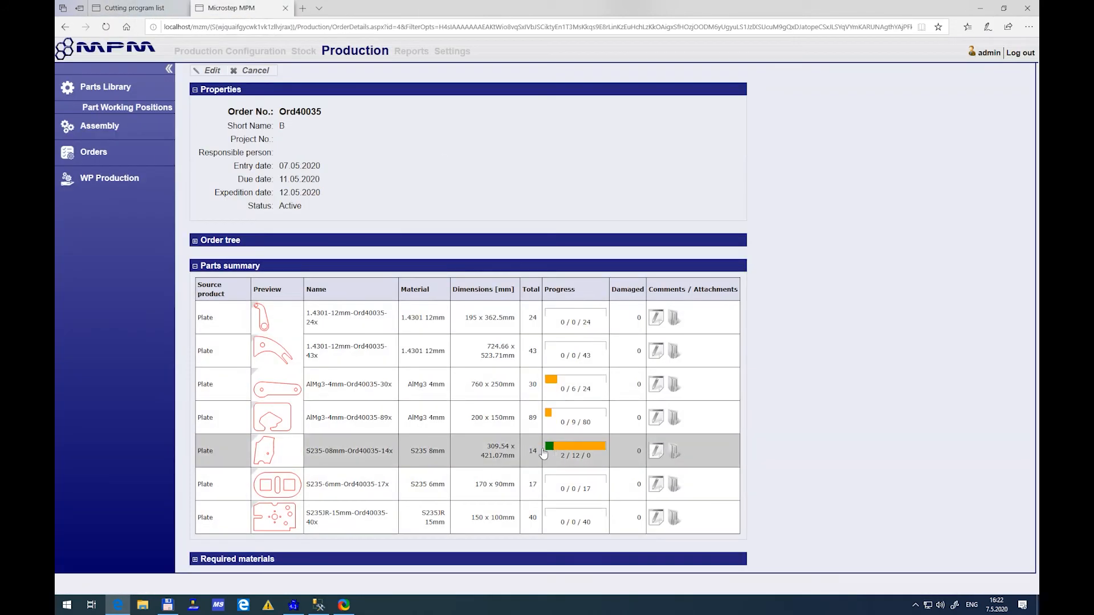
pyautogui.click(255, 70)
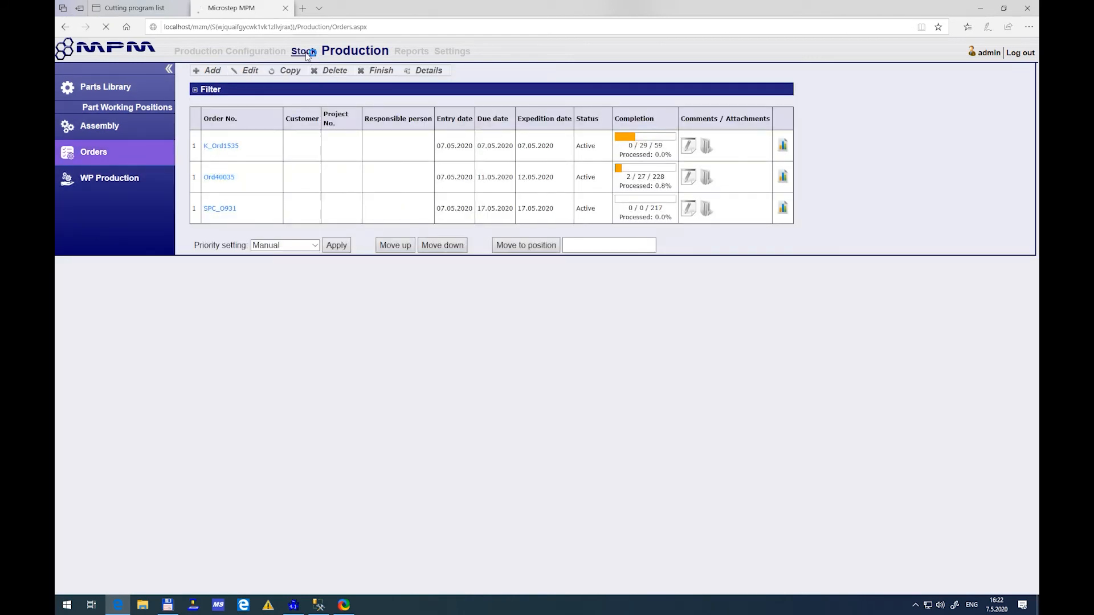
# Examine the serial number statuses of the S235 8mm plate in MPM stock and compare them with the completed and queued MRP programs
pyautogui.click(304, 52)
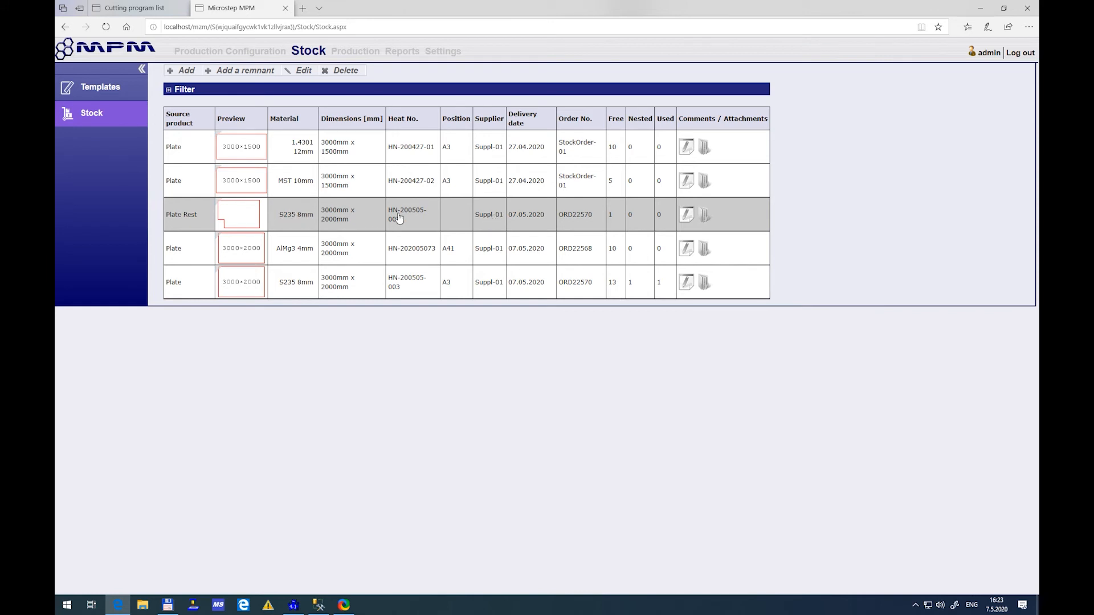
pyautogui.click(408, 284)
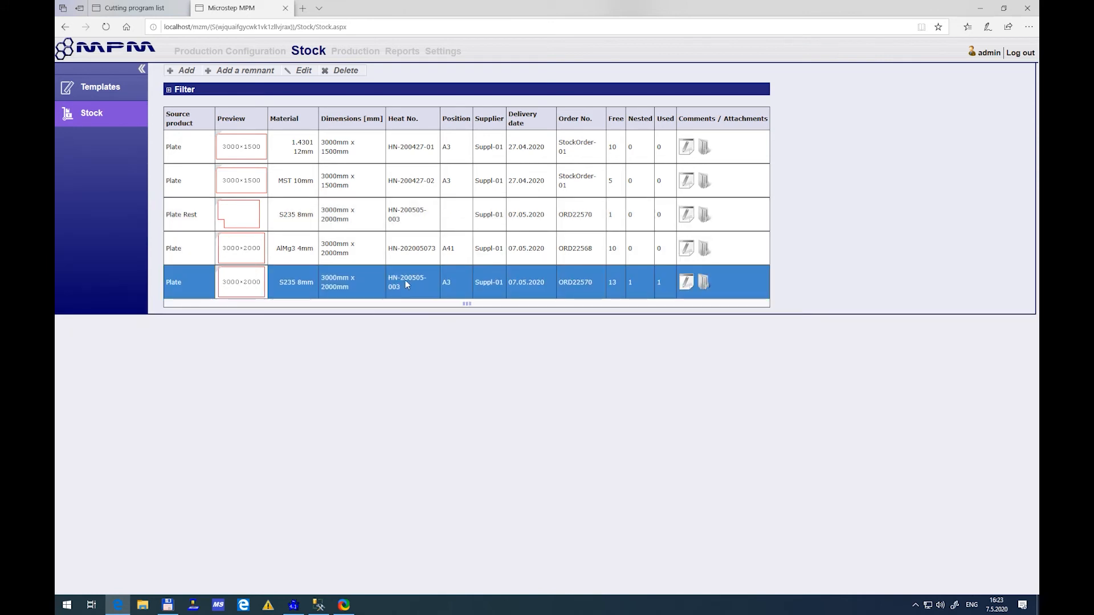
pyautogui.scroll(-3, 441, 339)
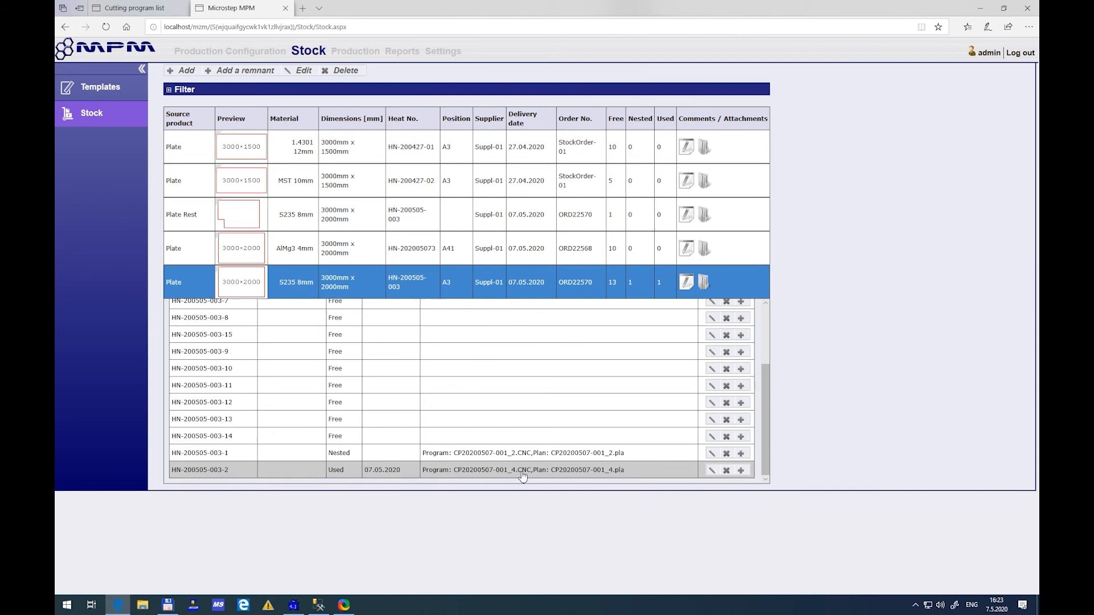
pyautogui.click(150, 12)
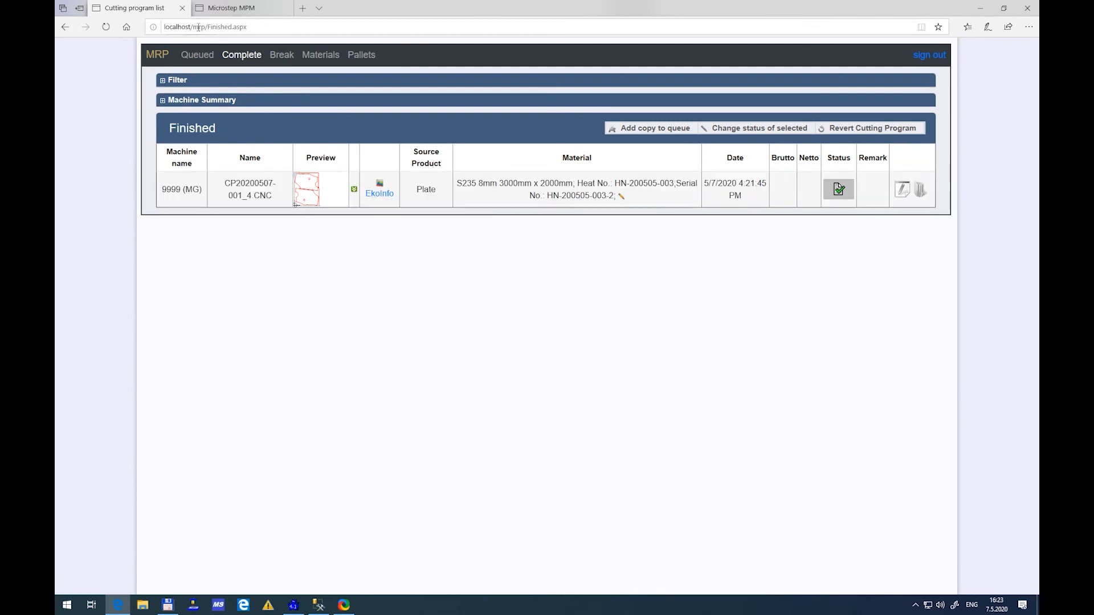
pyautogui.click(236, 8)
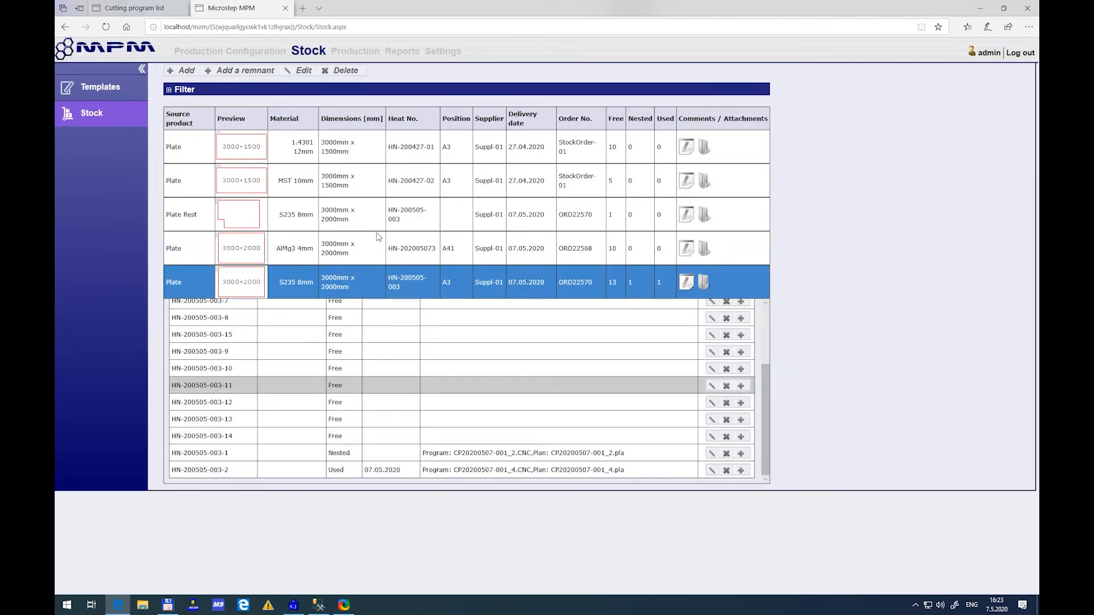
pyautogui.click(151, 10)
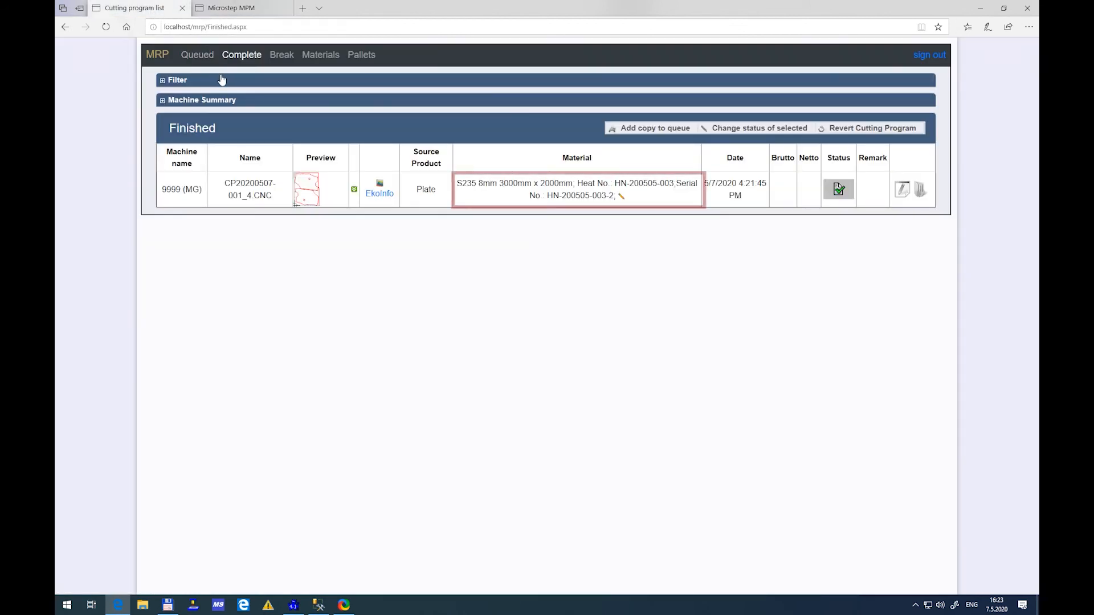
pyautogui.click(199, 57)
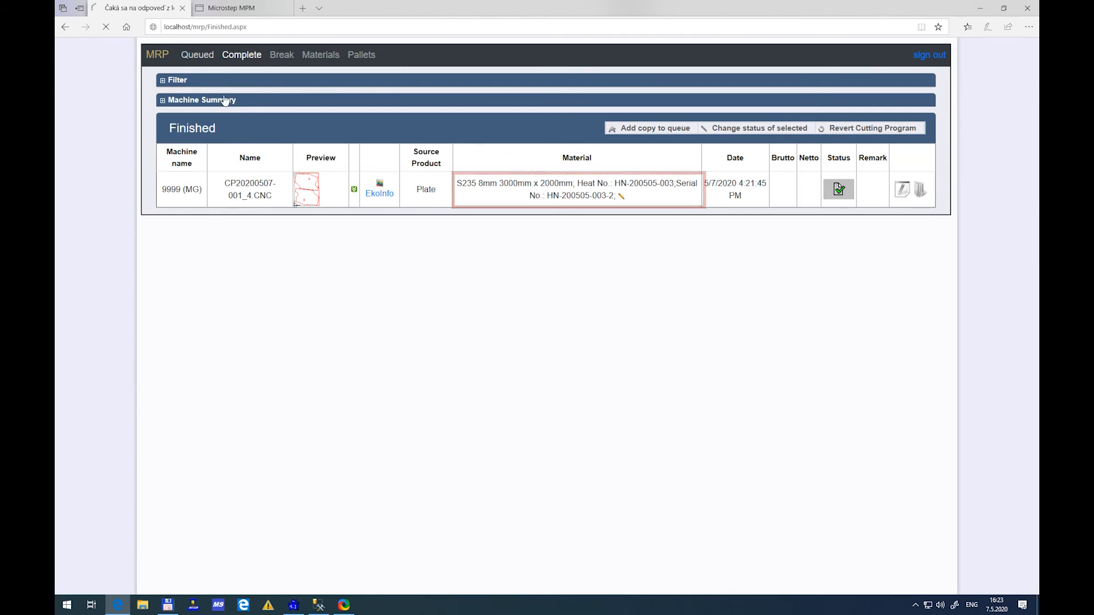
pyautogui.click(196, 55)
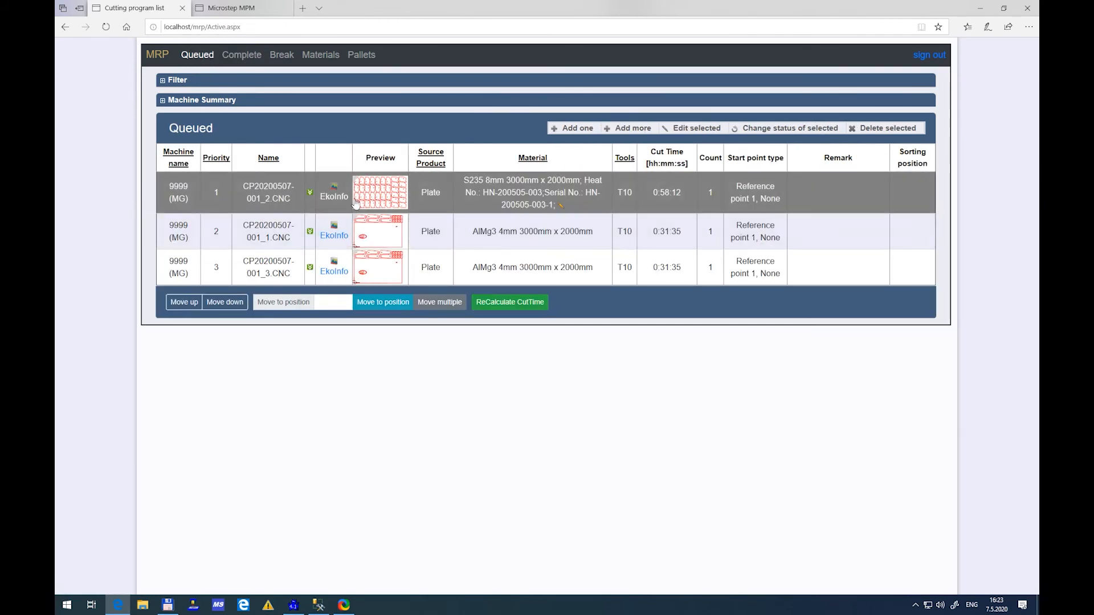
pyautogui.hotkey('ctrl', 'Tab')
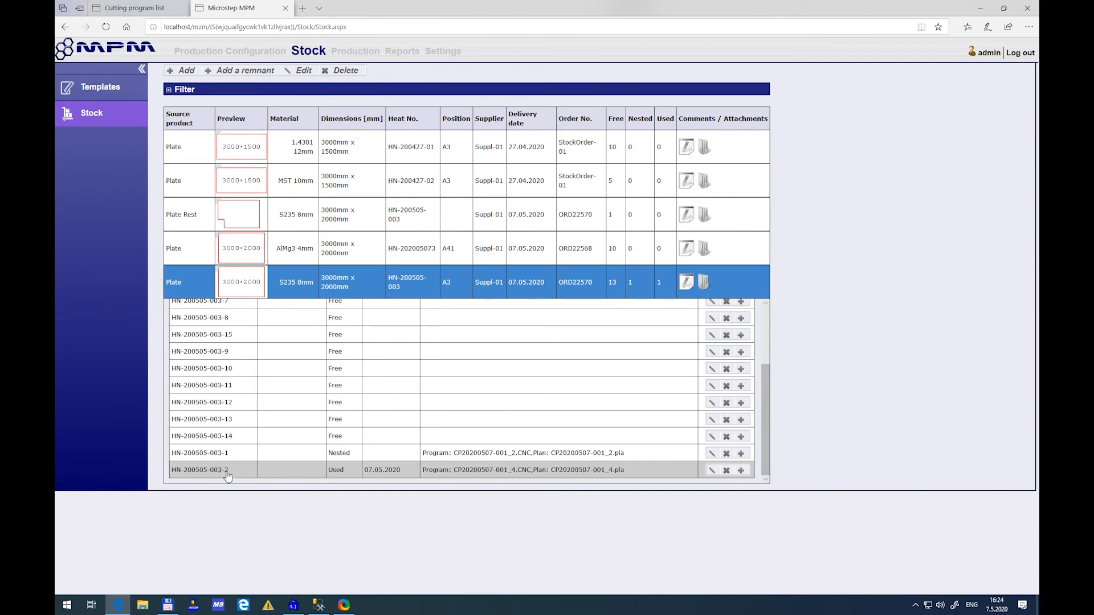
# Inspect the serial number and status of the S235 8mm Plate Rest remnant in the stock list
pyautogui.click(418, 212)
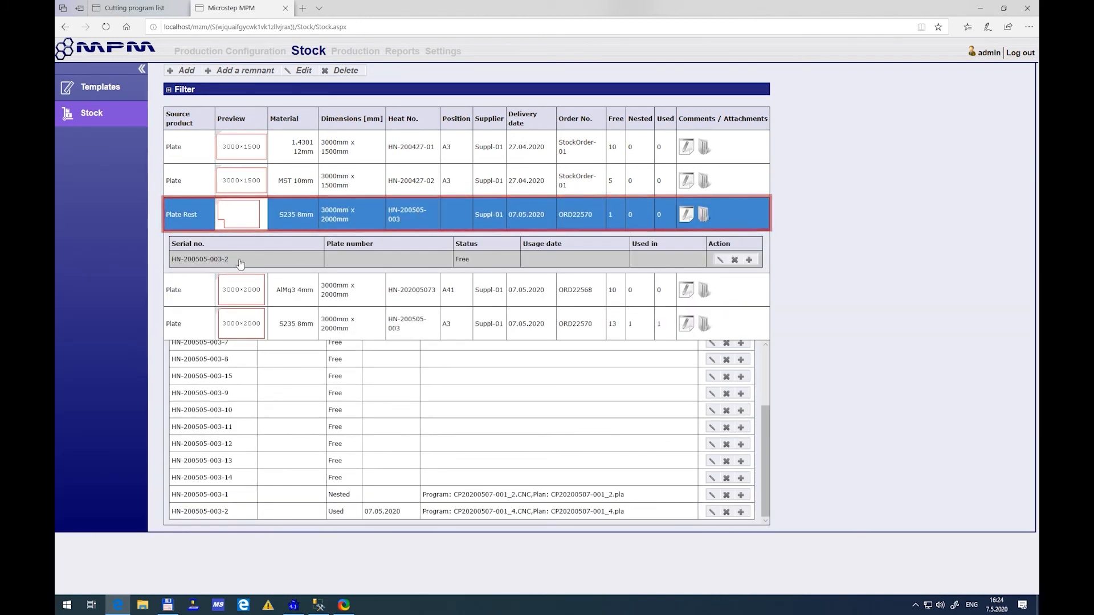
pyautogui.click(304, 330)
pyautogui.click(347, 218)
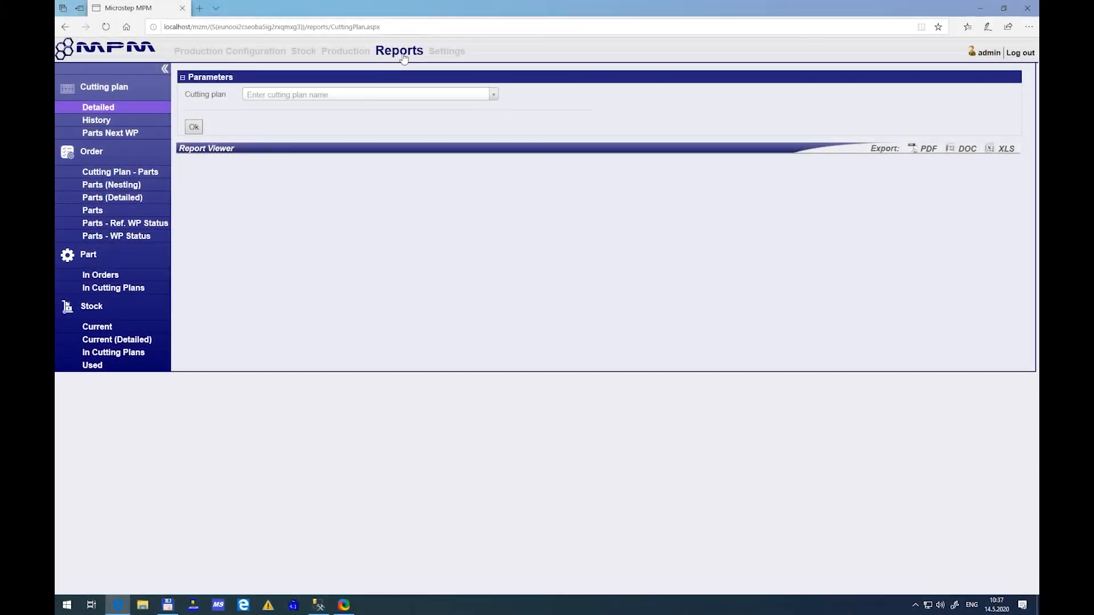
pyautogui.click(493, 96)
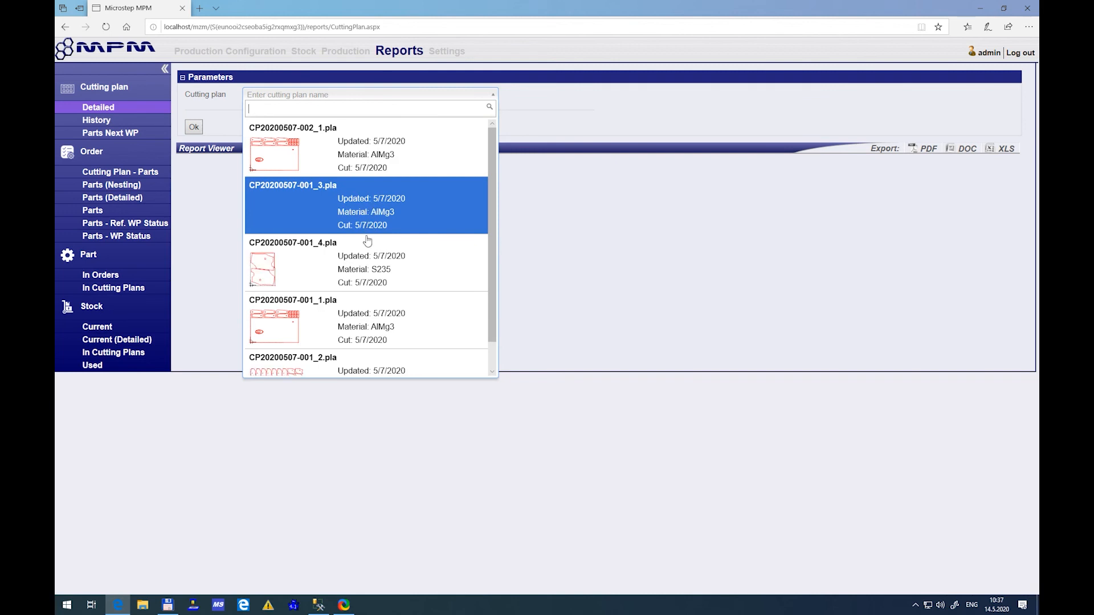
pyautogui.click(372, 265)
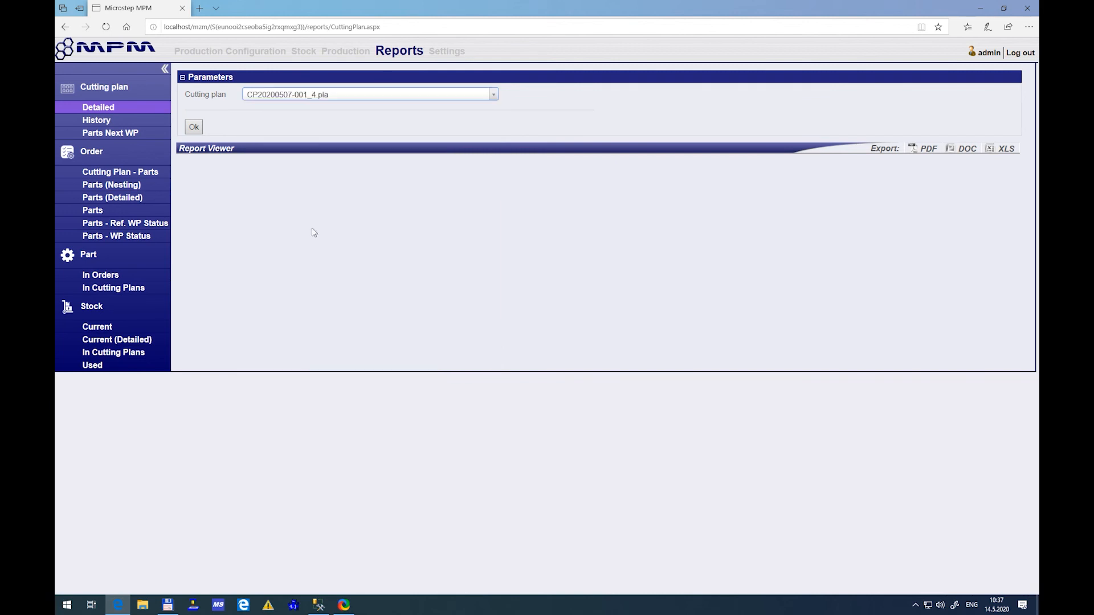
pyautogui.click(187, 132)
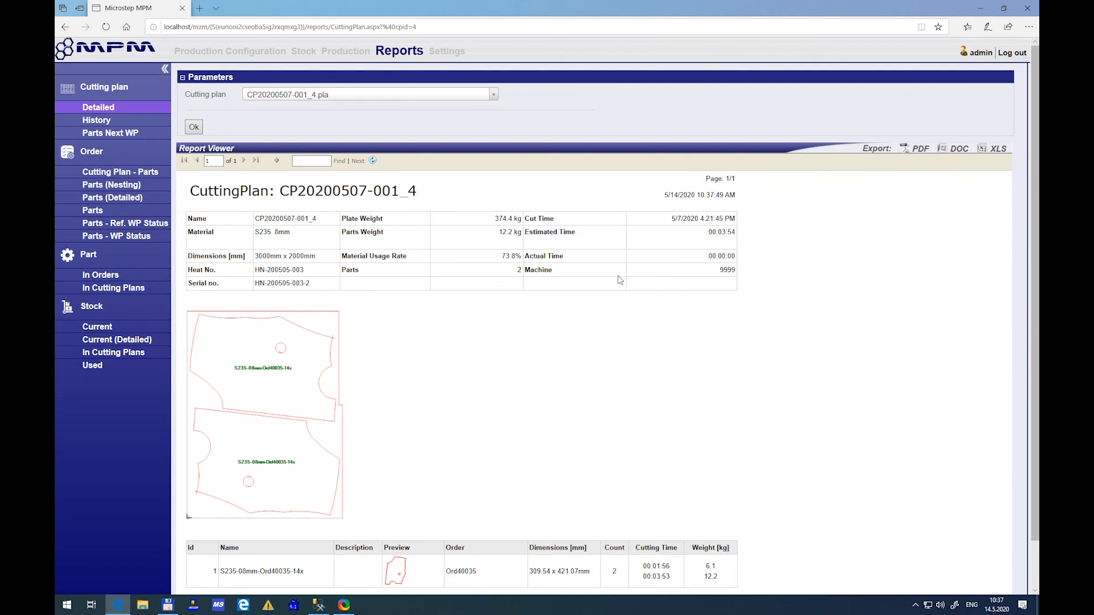
pyautogui.click(920, 149)
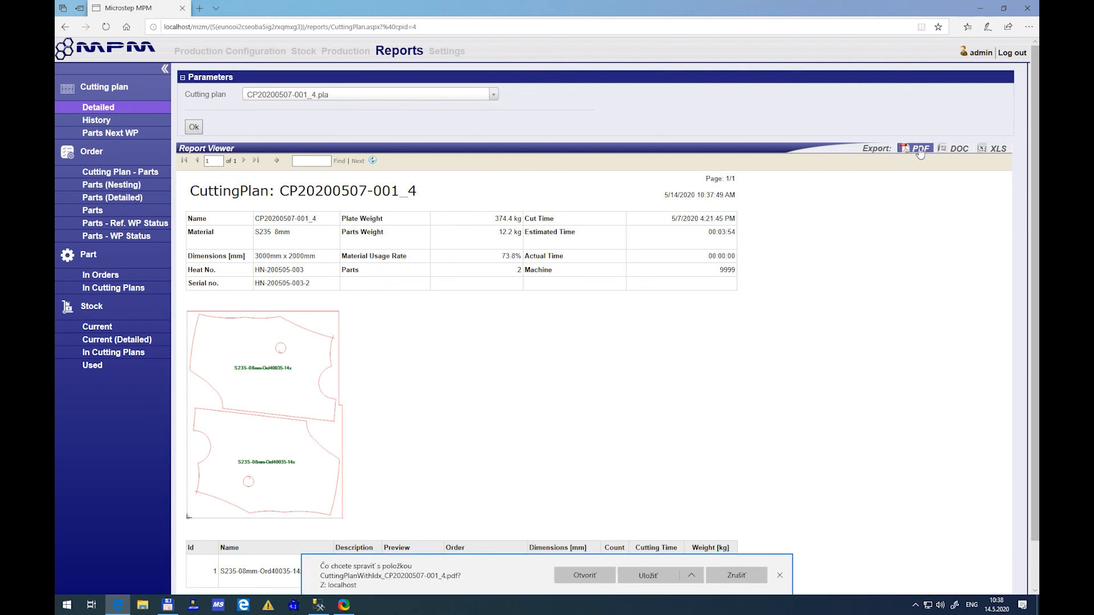
pyautogui.click(594, 570)
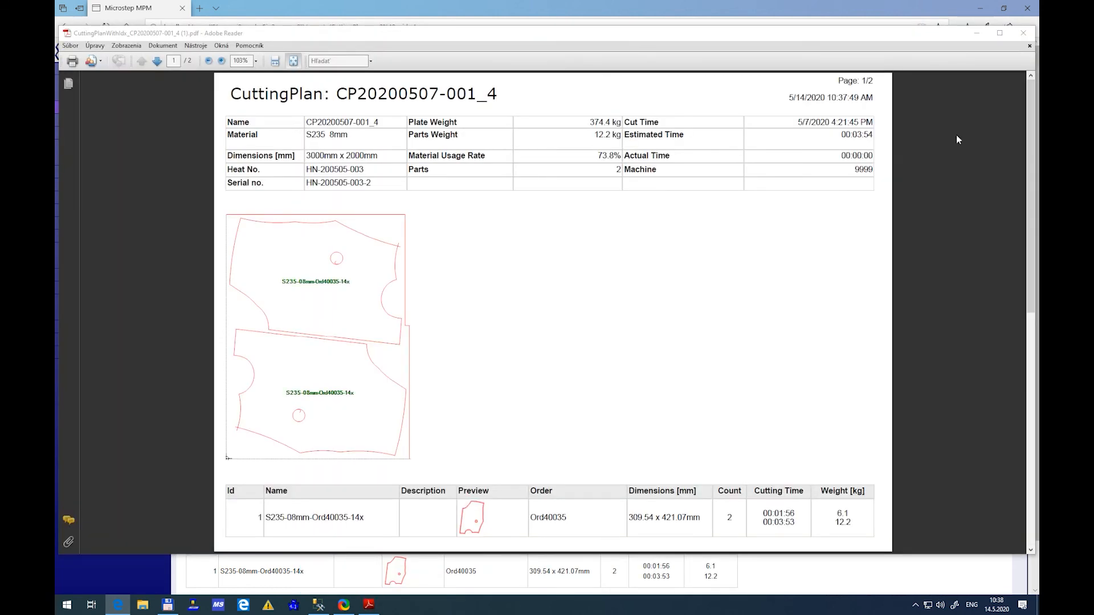
pyautogui.click(1023, 34)
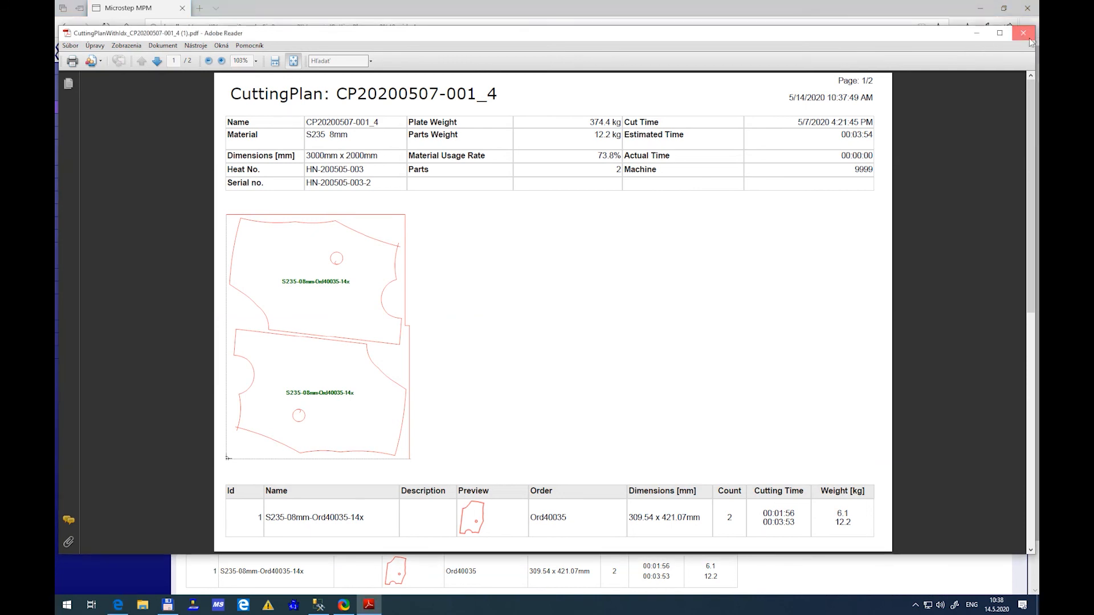
pyautogui.click(992, 151)
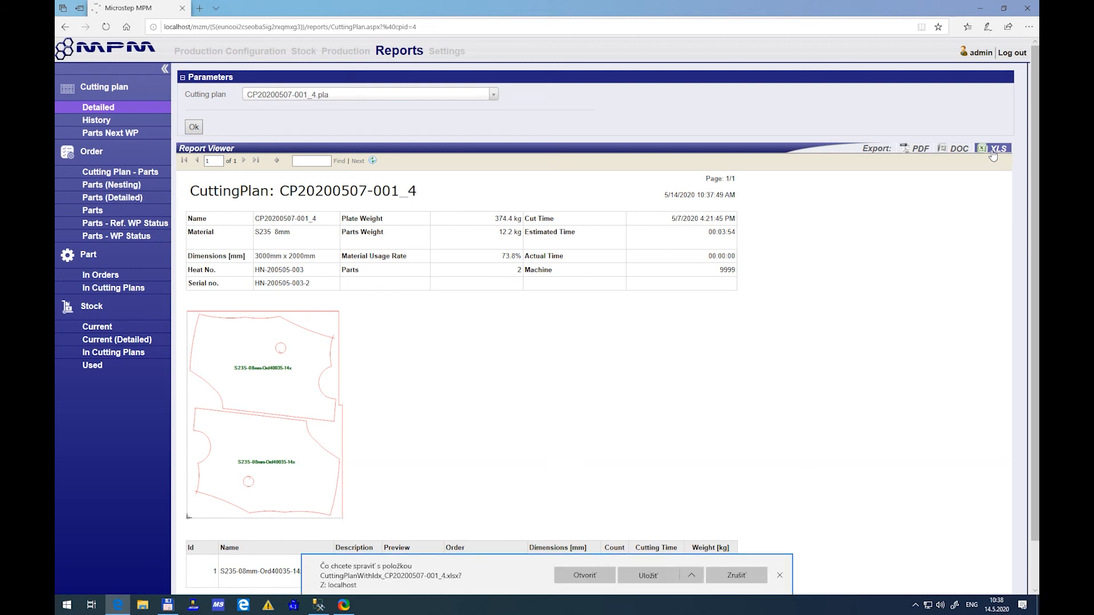
pyautogui.click(597, 573)
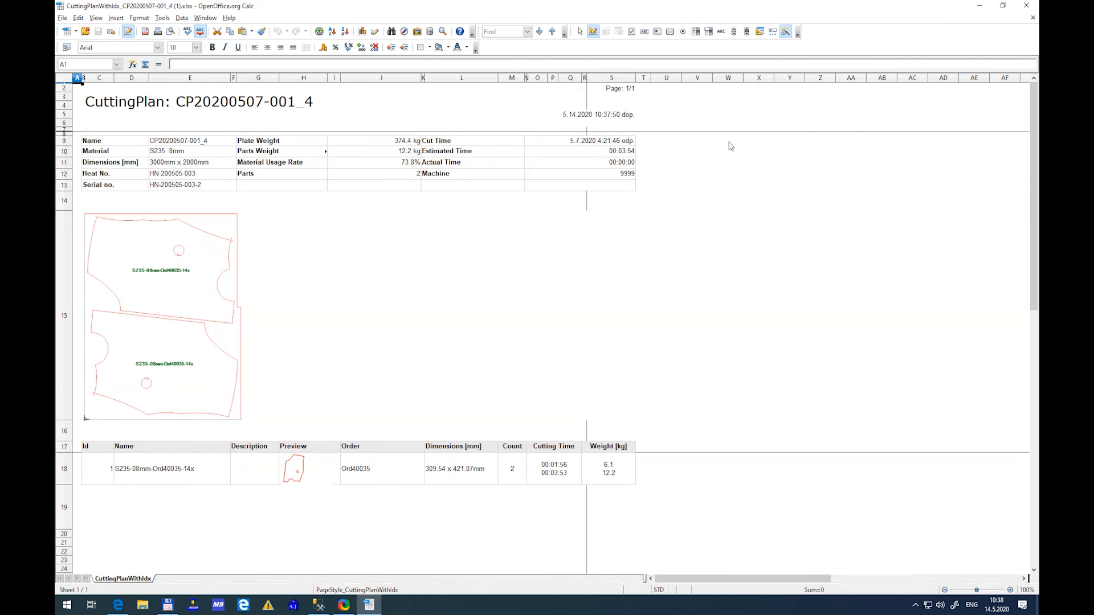
pyautogui.click(1028, 7)
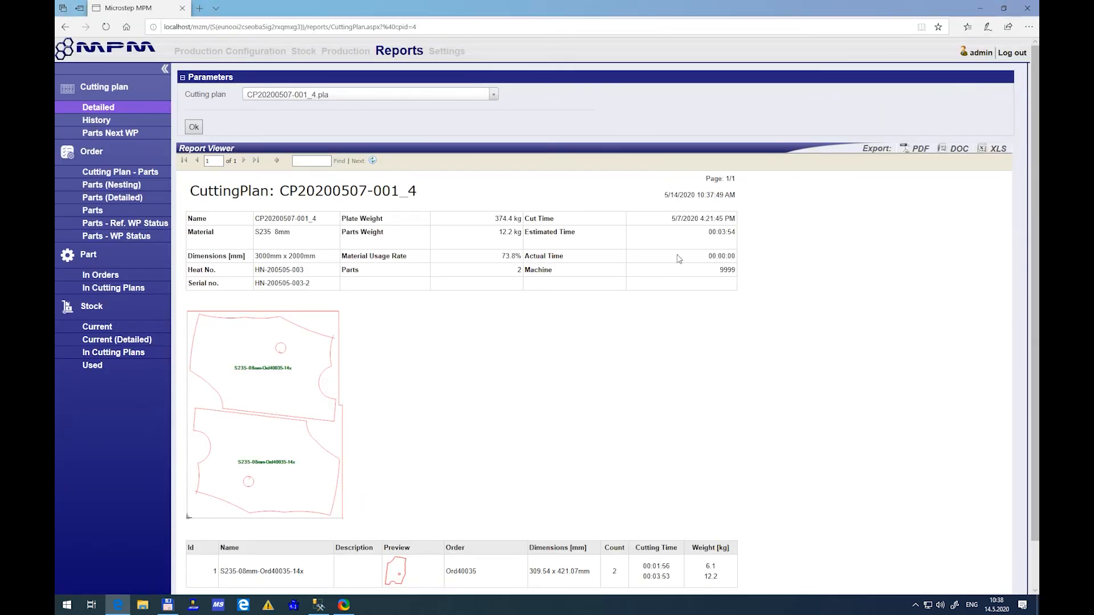
# Generate the order's Cutting Plan - Parts report for the order created 5/7/2020 and due 5/11/2020, including parts of all statuses
pyautogui.click(122, 170)
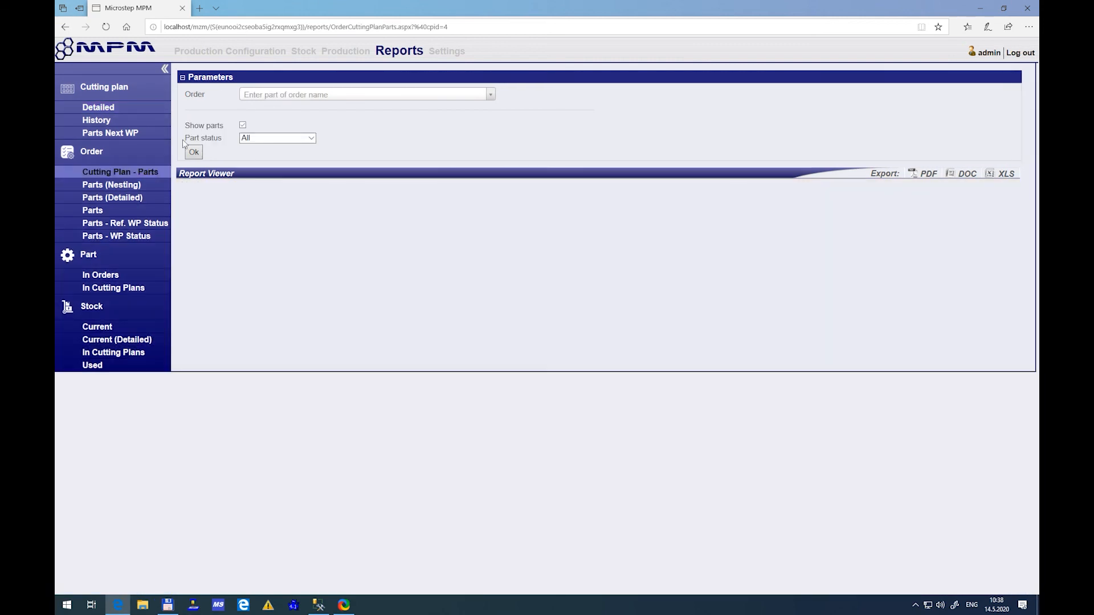
pyautogui.click(293, 97)
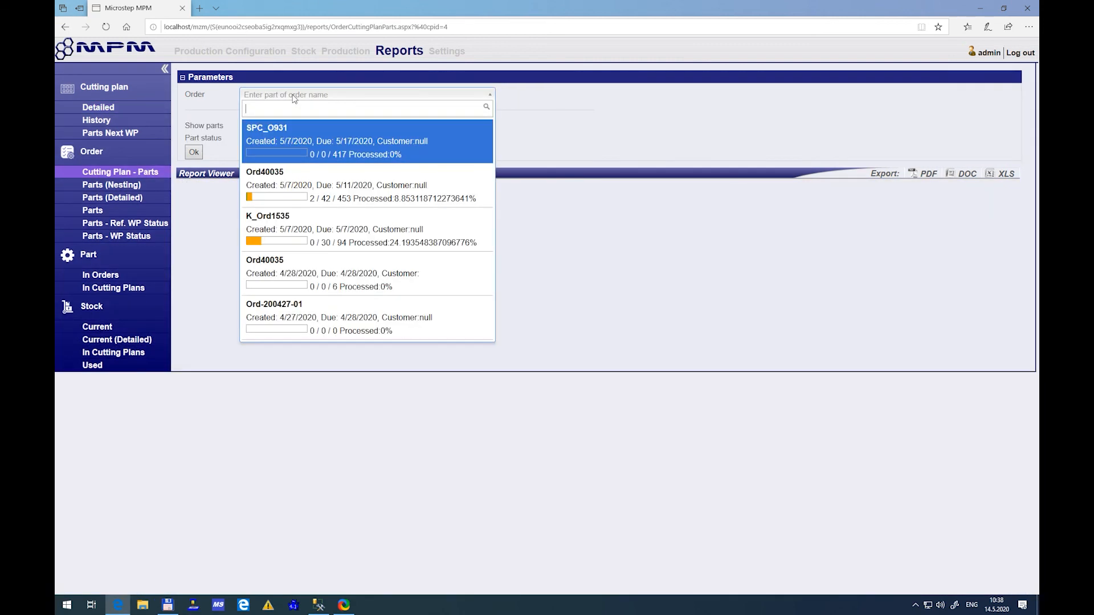
pyautogui.click(284, 185)
pyautogui.click(194, 153)
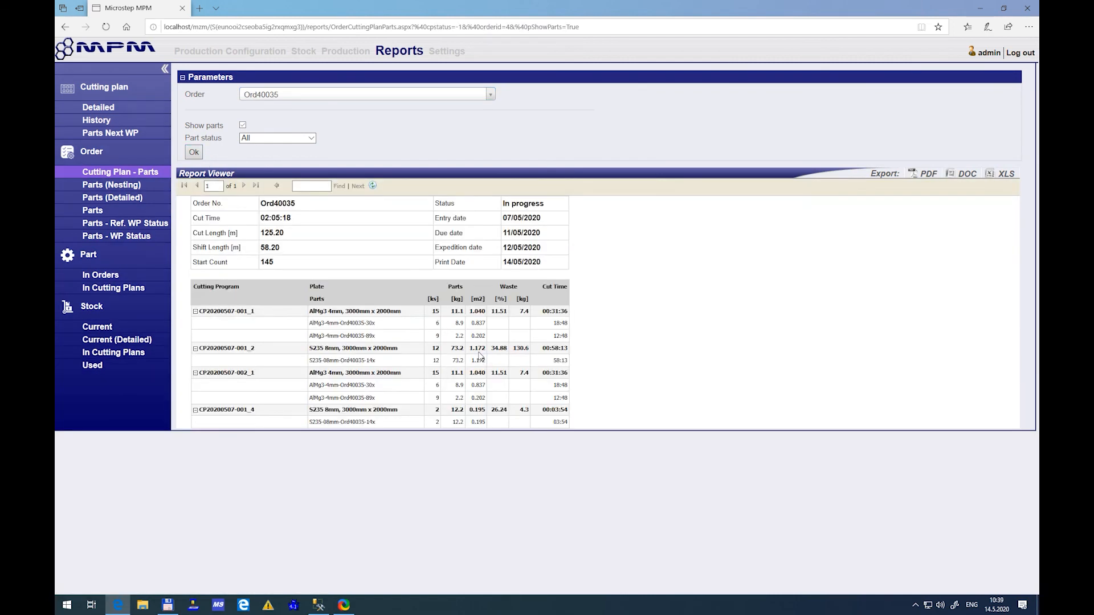